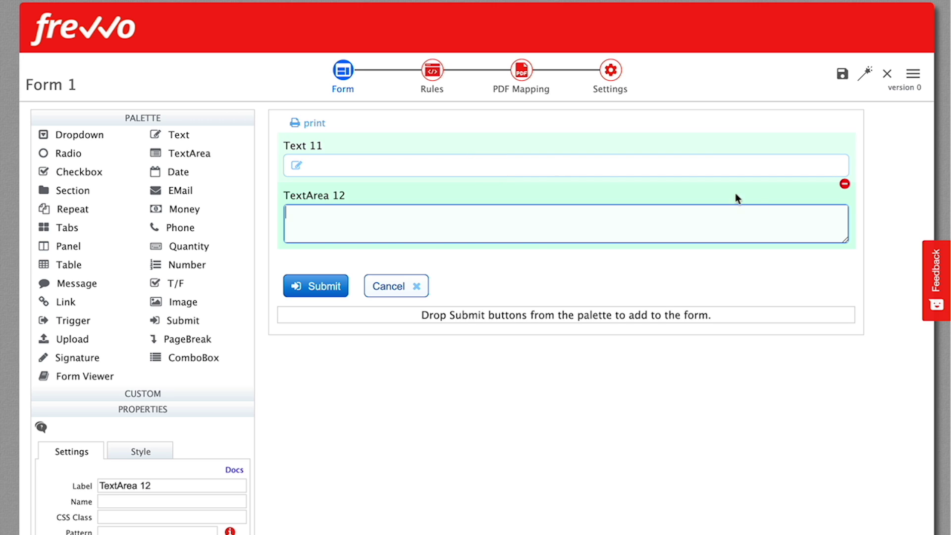
Replace the text fields with a Quantity field and check that it rejects abcd
left_click(844, 134)
left_click_drag(158, 248, 315, 153)
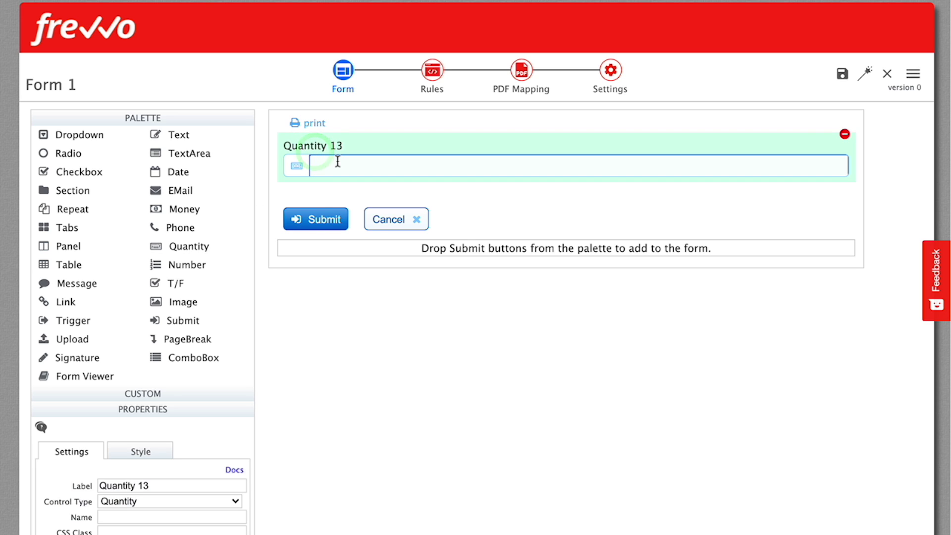
type("abcd")
key("Tab")
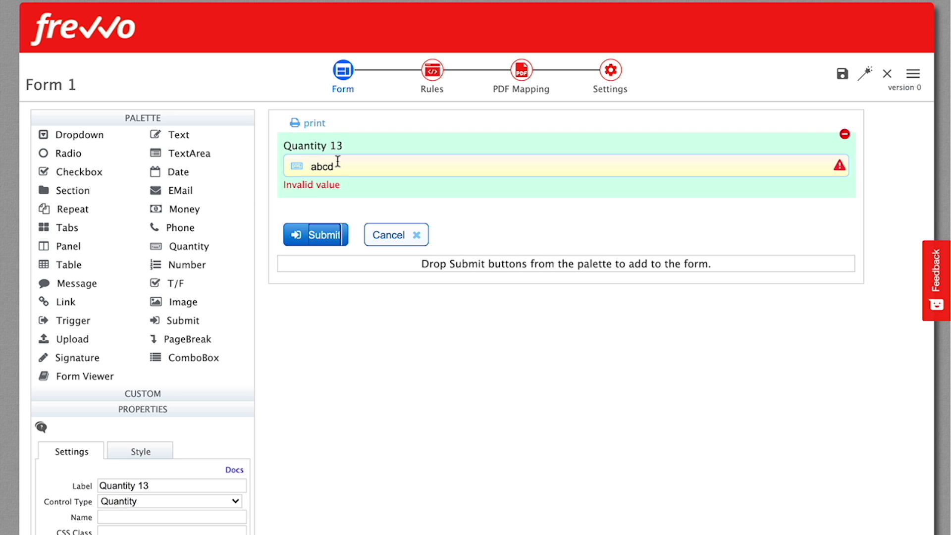
Replace abcd with 1234 in Quantity 13, then place a Date field above it
double_click(337, 161)
type("1234")
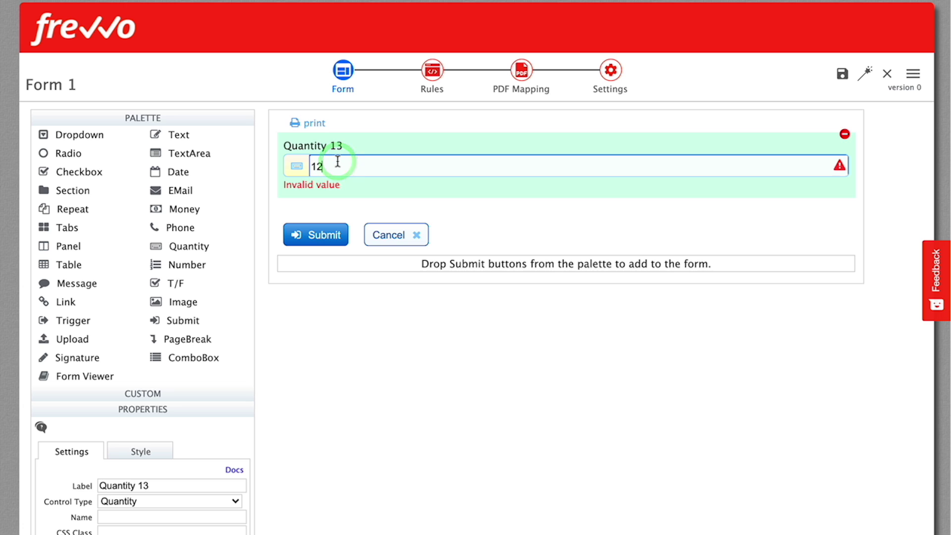
left_click_drag(171, 174, 456, 146)
Test Date 14 with 7/26/1987, 'July 26 1987' and a calendar pick of July 26
type("7/26/19")
type("8")
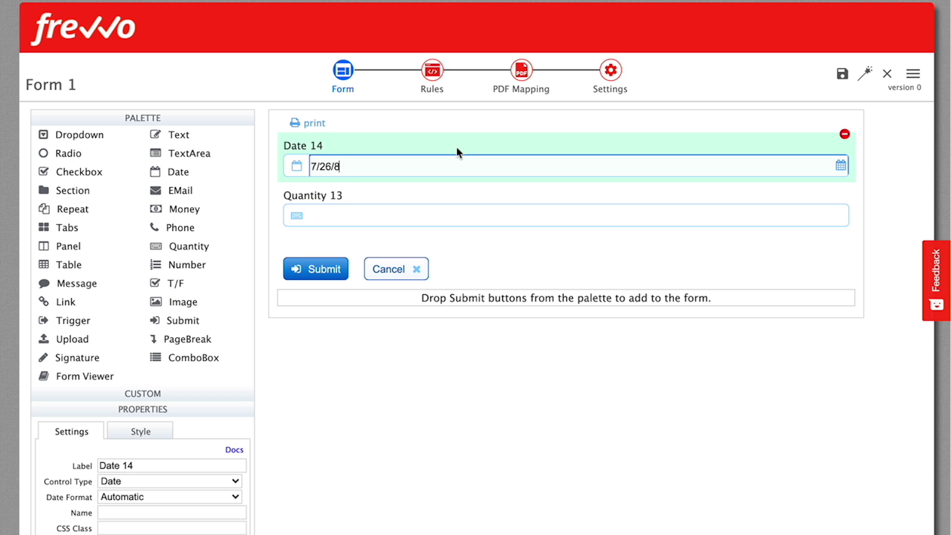
type("7")
key("Tab")
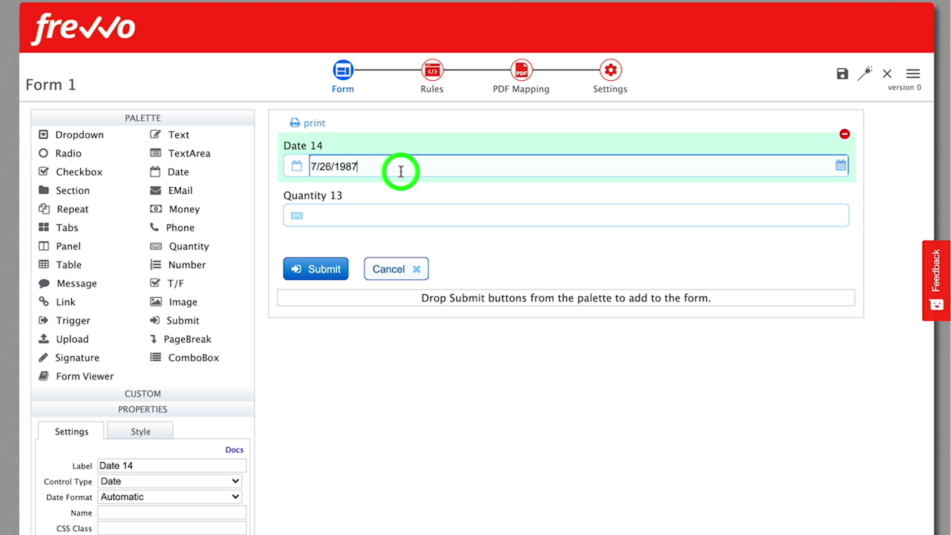
triple_click(400, 170)
type("July 26 1987")
key("Tab")
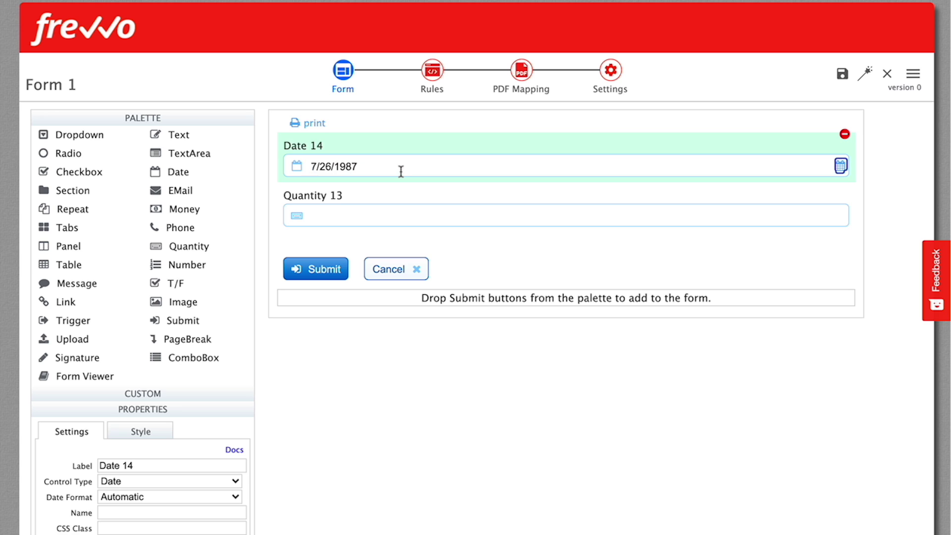
key("Return")
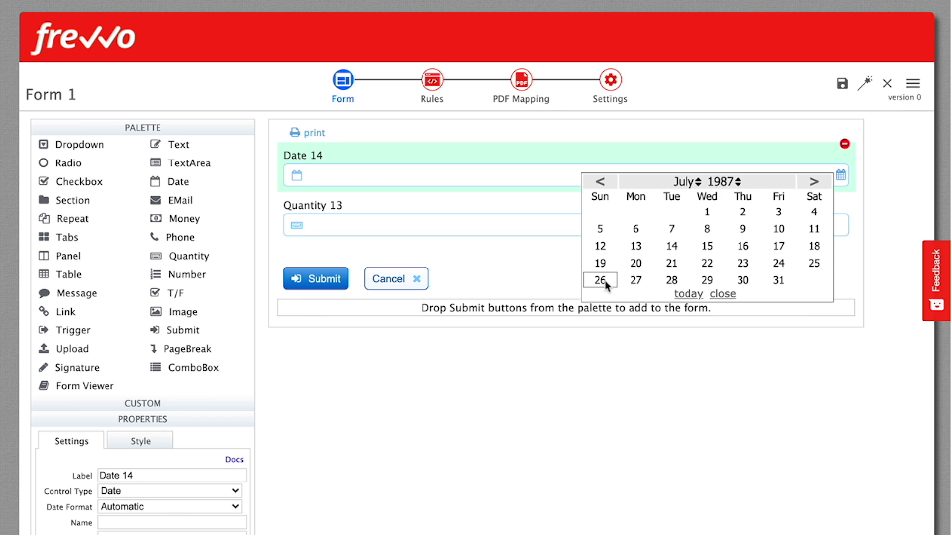
left_click(605, 281)
Try the Jul-26-1966 date format, then set Date Format back to Automatic
left_click(182, 125)
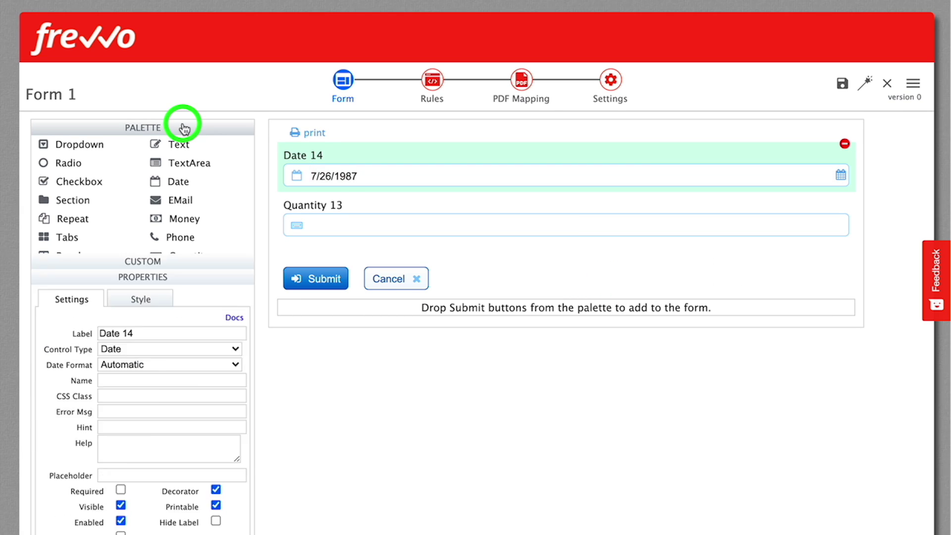
left_click(147, 247)
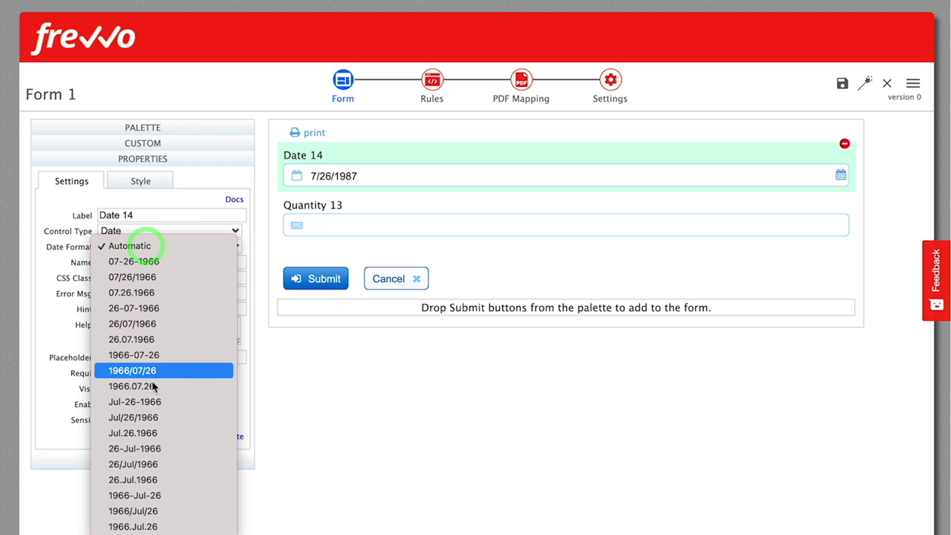
left_click(147, 402)
left_click(134, 248)
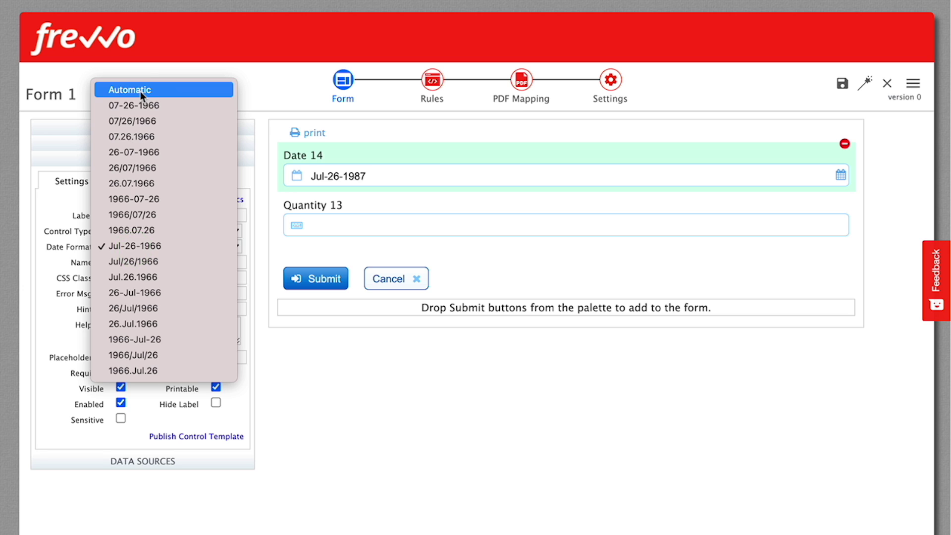
left_click(141, 90)
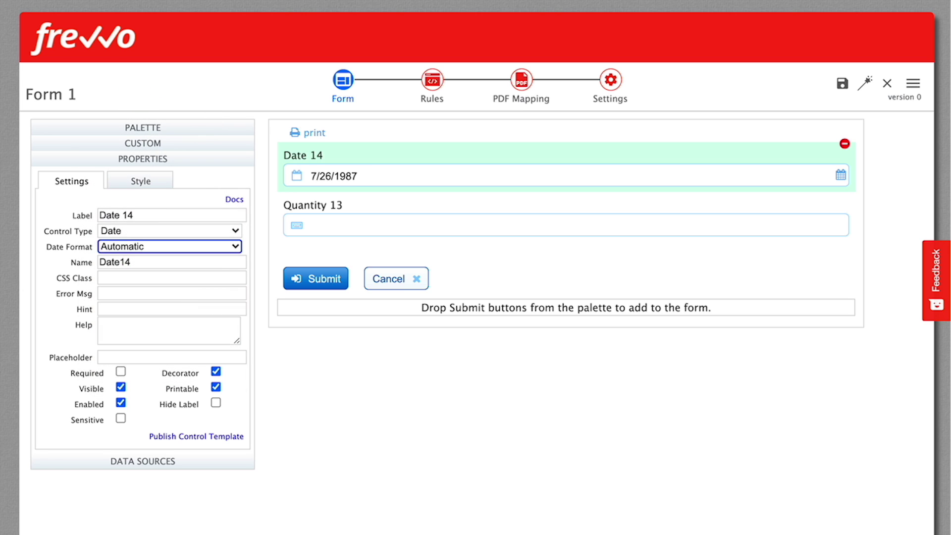
Switch Date 14 to Time, then to Date/Time, and enter 7/26/1987 at 12:34 PM
left_click(226, 232)
left_click(150, 246)
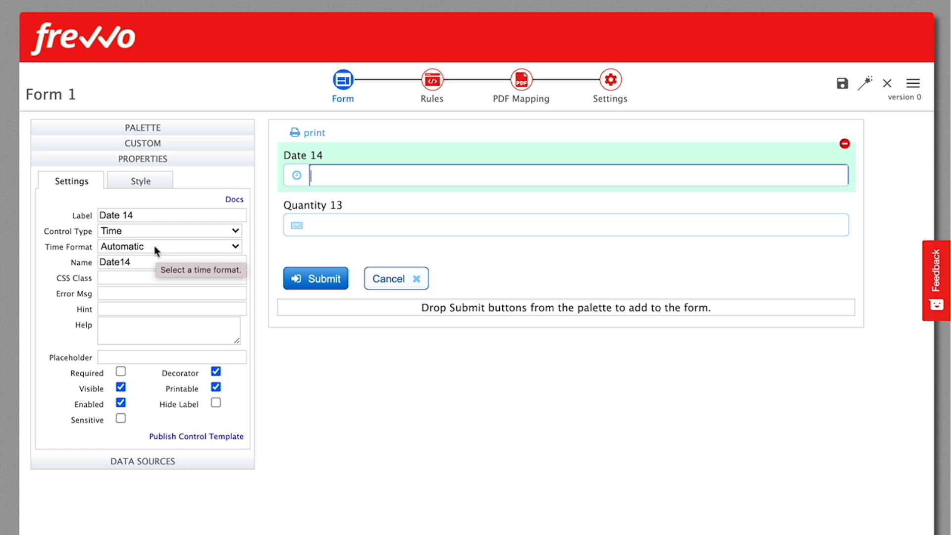
left_click(154, 247)
left_click(225, 232)
left_click(139, 248)
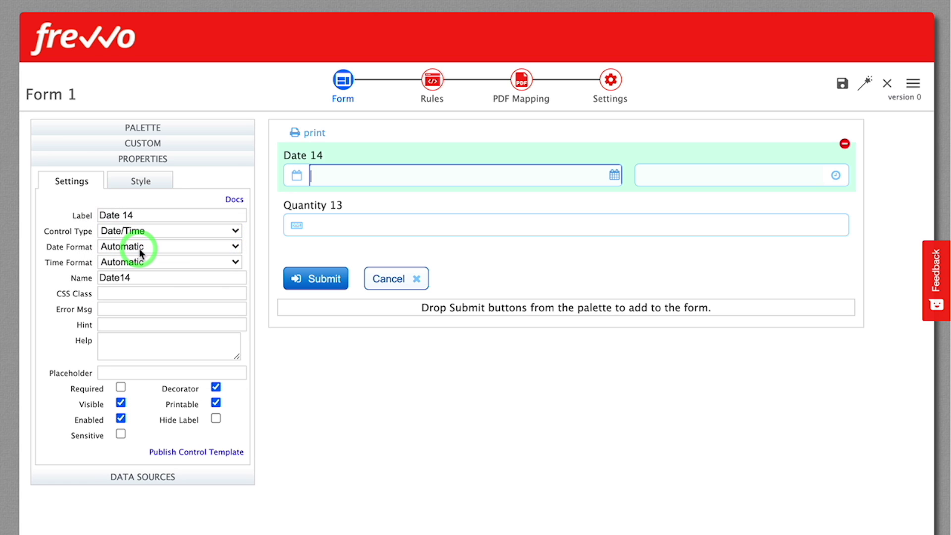
type("7/26/1987")
left_click(771, 172)
type("34 PM")
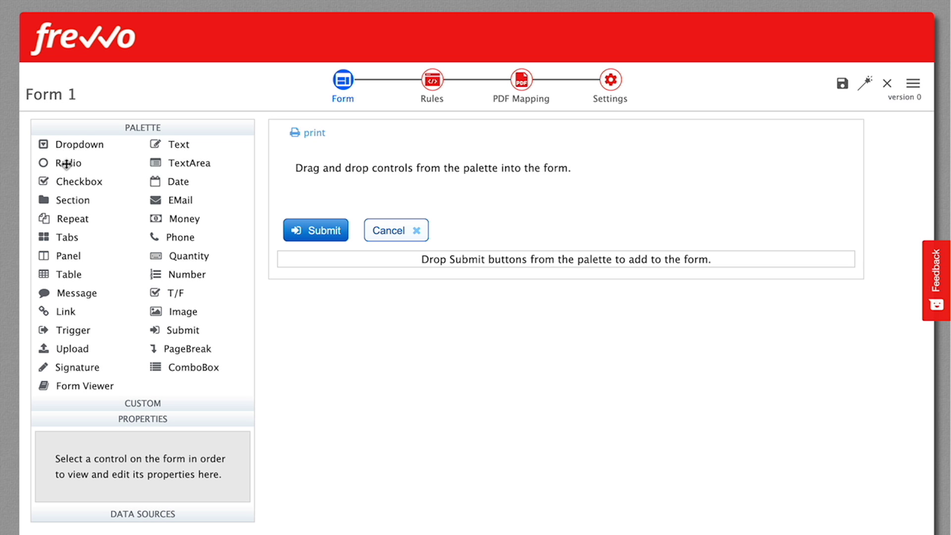
Add Radio 15, Checkbox 16 and Dropdown 17, then select Radio 15 to view its properties
left_click_drag(66, 164, 340, 163)
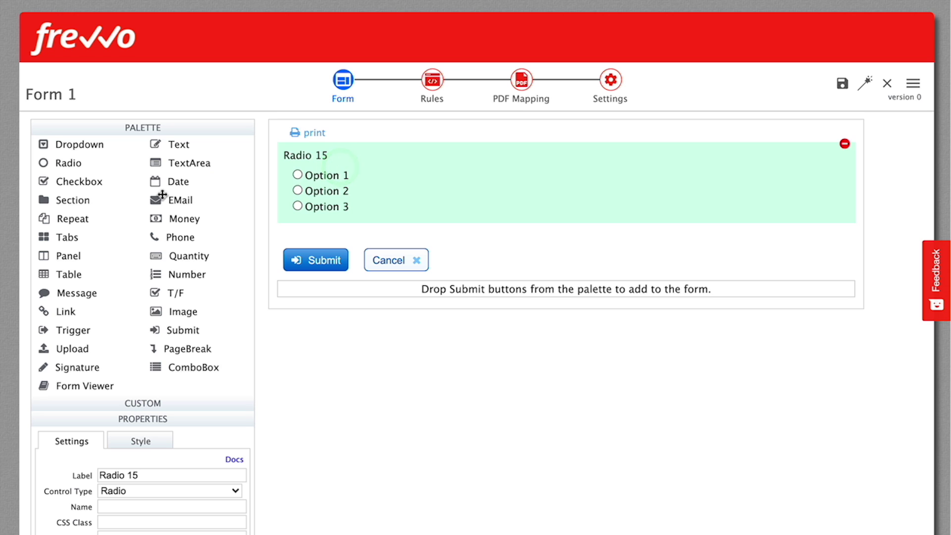
left_click_drag(79, 182, 473, 214)
left_click_drag(85, 144, 520, 287)
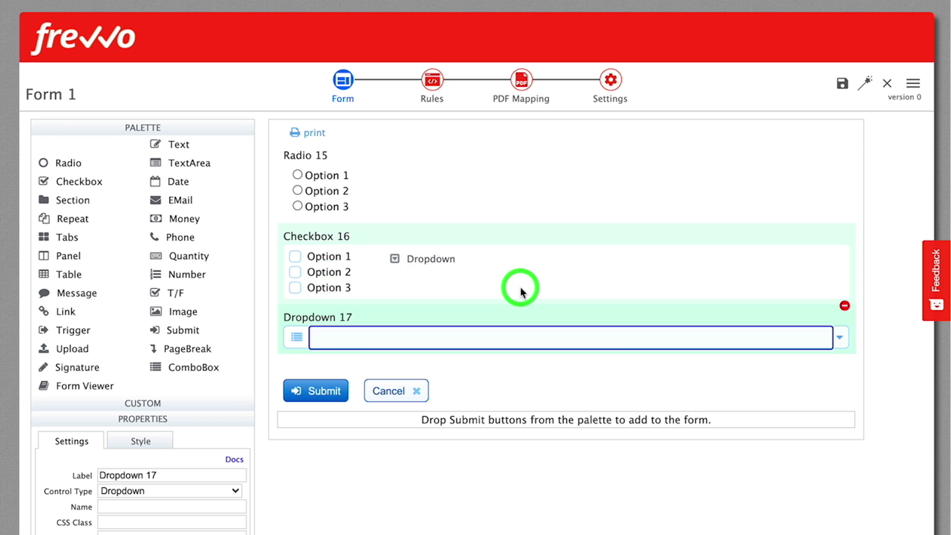
left_click(839, 338)
left_click(414, 150)
left_click(162, 129)
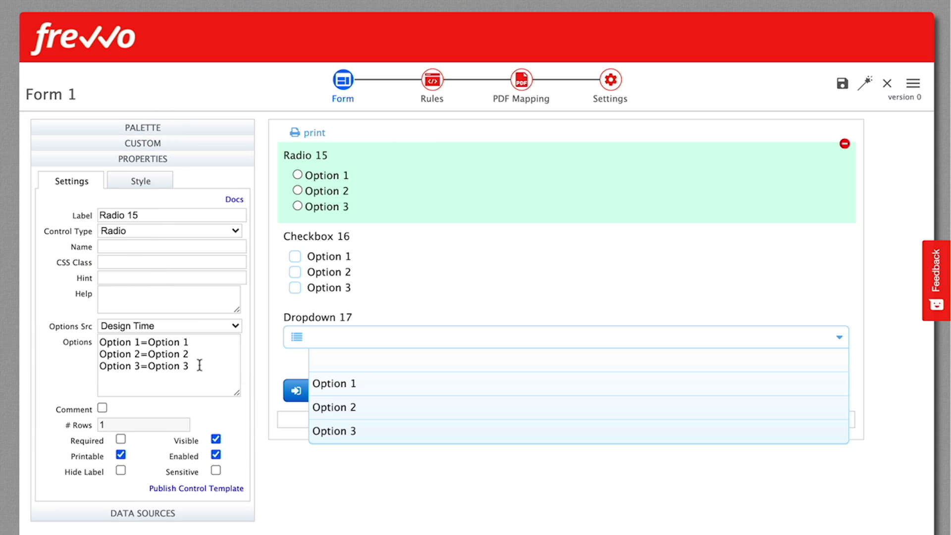
Set Radio 15's options to Red, Blue, Orange, Purple and paste Spanish sports into Checkbox 16
left_click(200, 365)
key("ctrl+a")
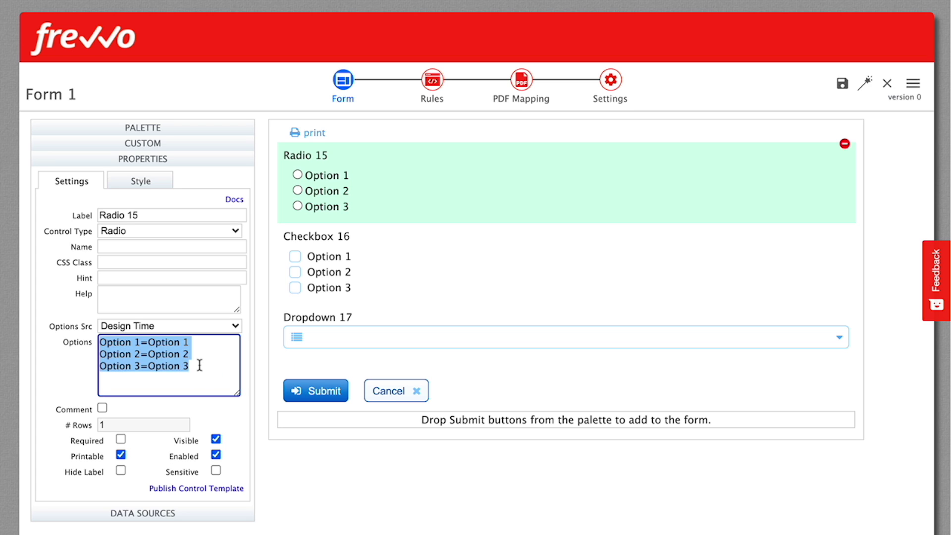
type("Red")
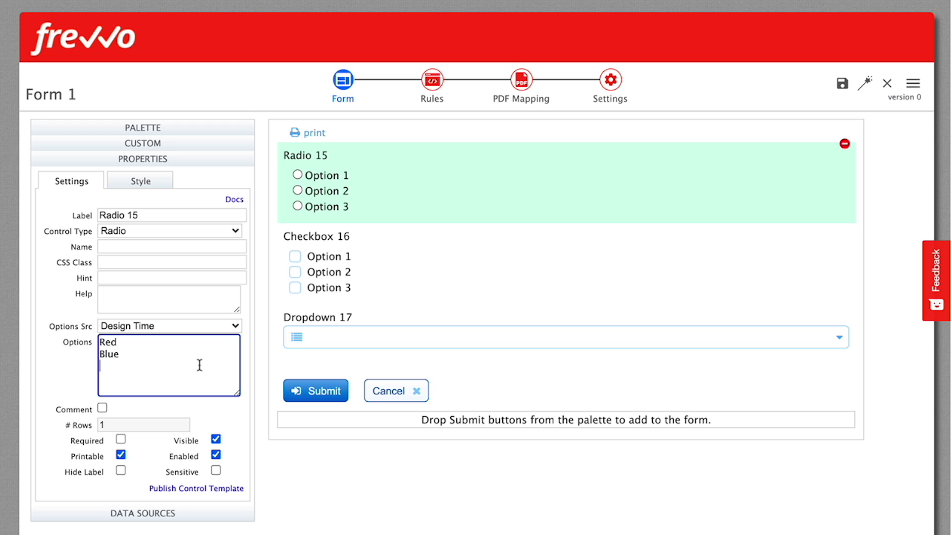
key("Return")
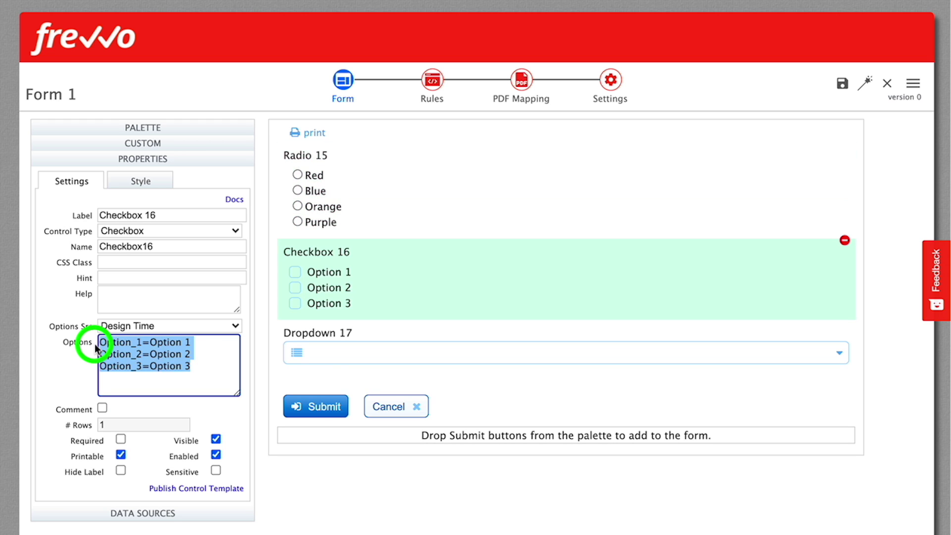
type("fútbol vóleibol béisbol hockey sobre hielo las carreras de caballos")
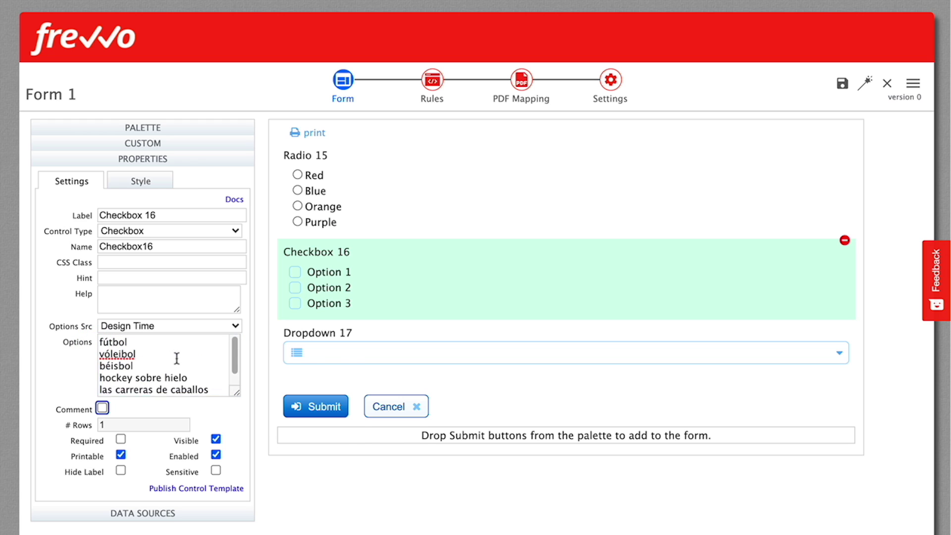
key("Tab")
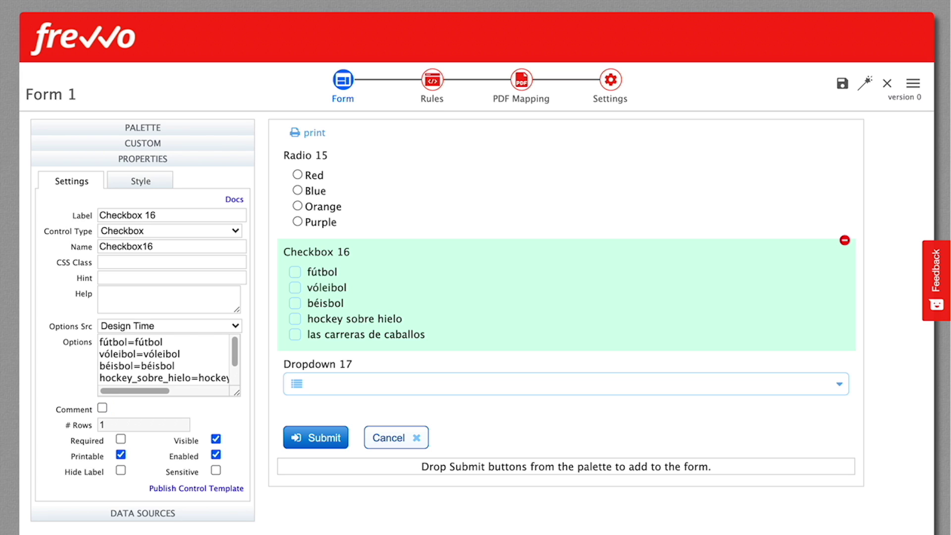
Add an Other option to Radio 15 and allow a comment when it is chosen
left_click(401, 154)
left_click(179, 376)
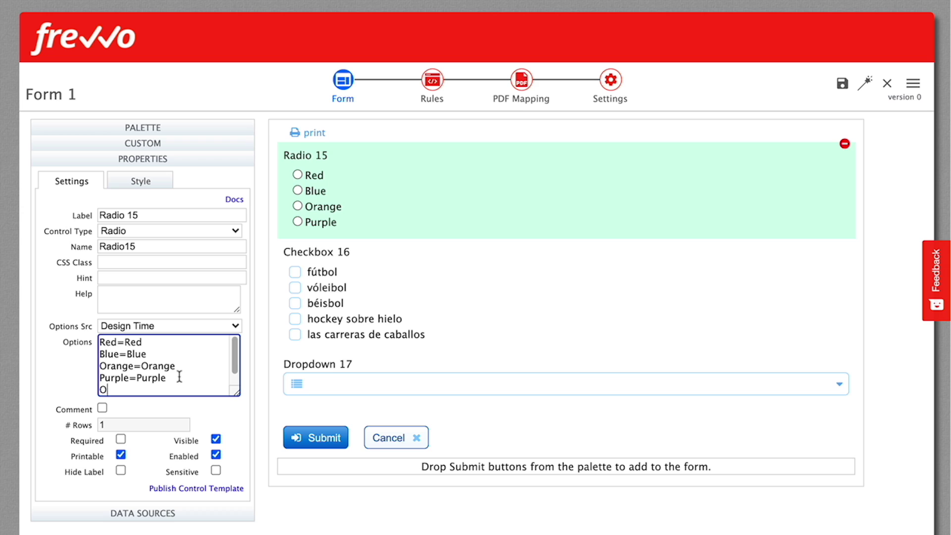
key("Tab")
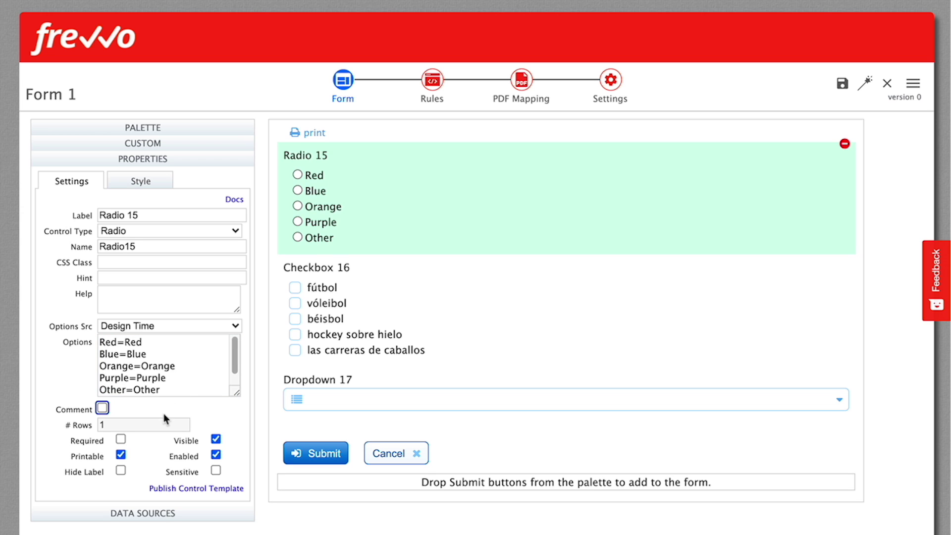
left_click(102, 409)
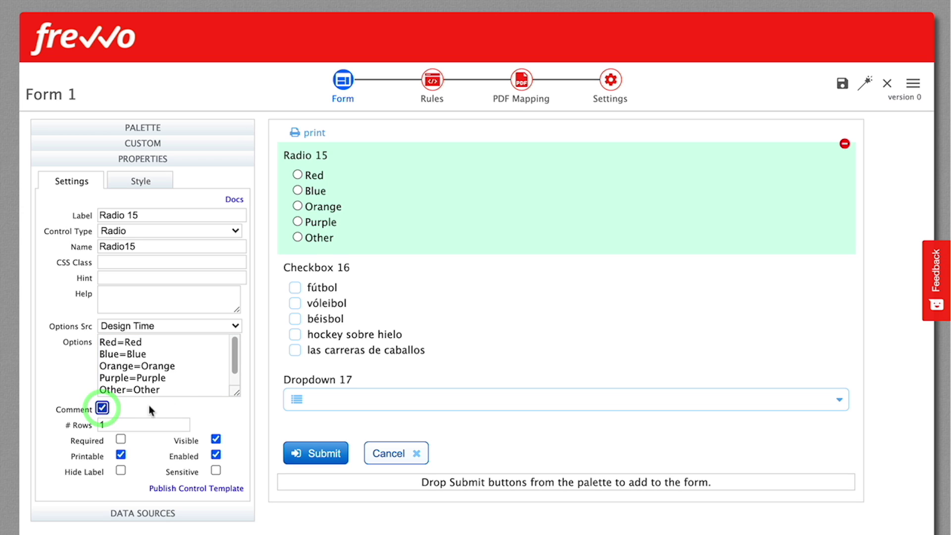
Toggle between Other and Purple to check the comment box shows and hides
left_click(313, 240)
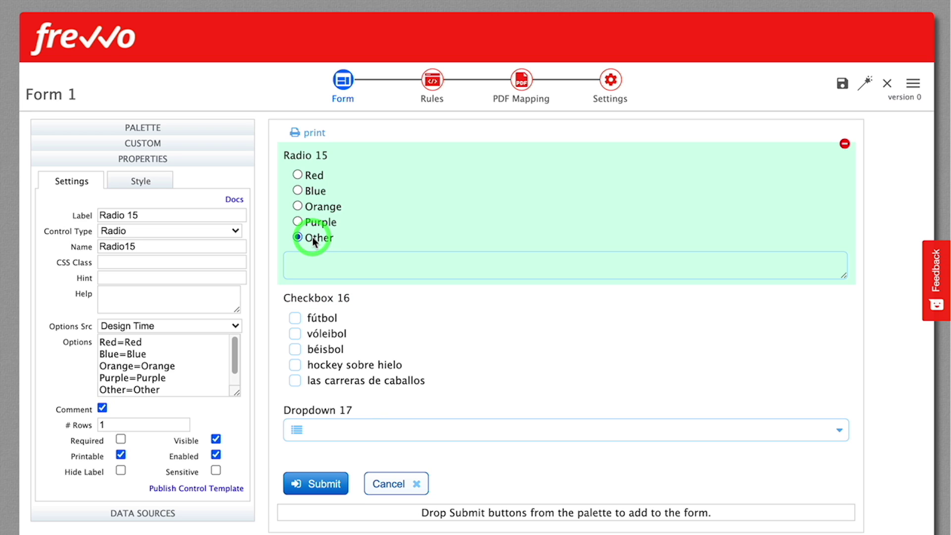
left_click(316, 228)
left_click(317, 237)
left_click(320, 223)
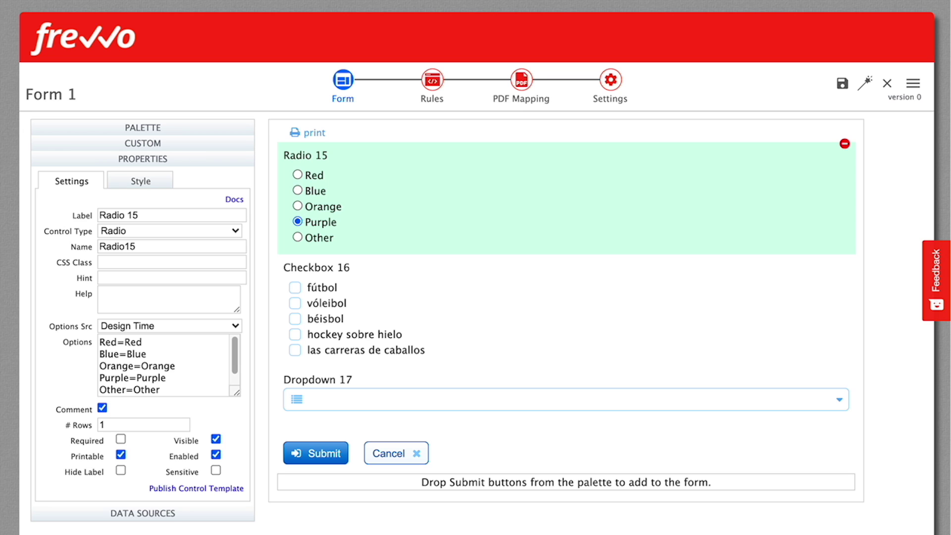
left_click(407, 156)
Try a 25% item width for Radio 15's choices, then settle on 33%
left_click(142, 186)
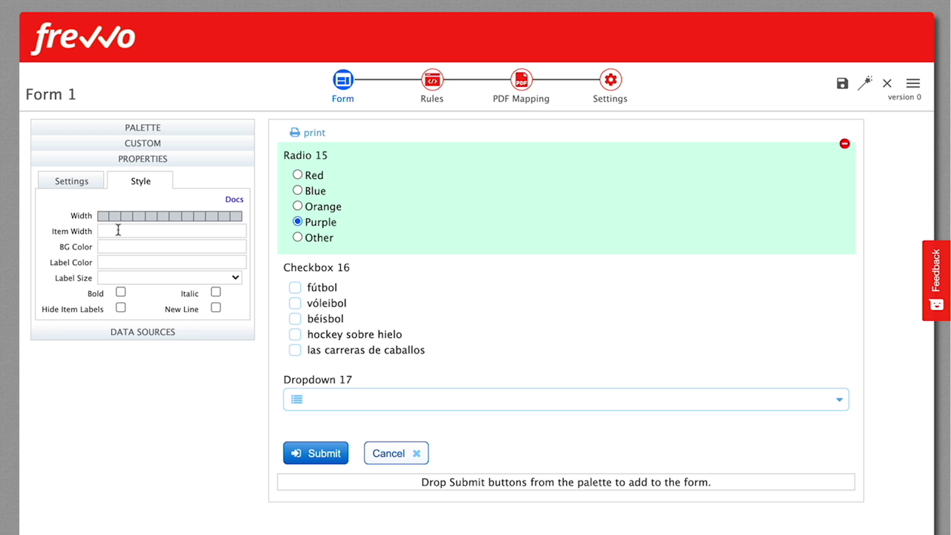
left_click(137, 229)
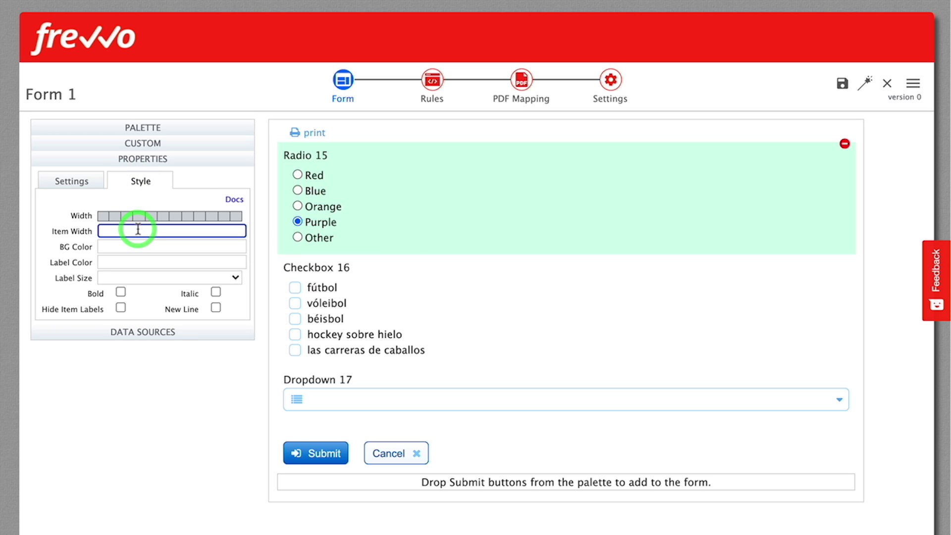
type("25")
key("Tab")
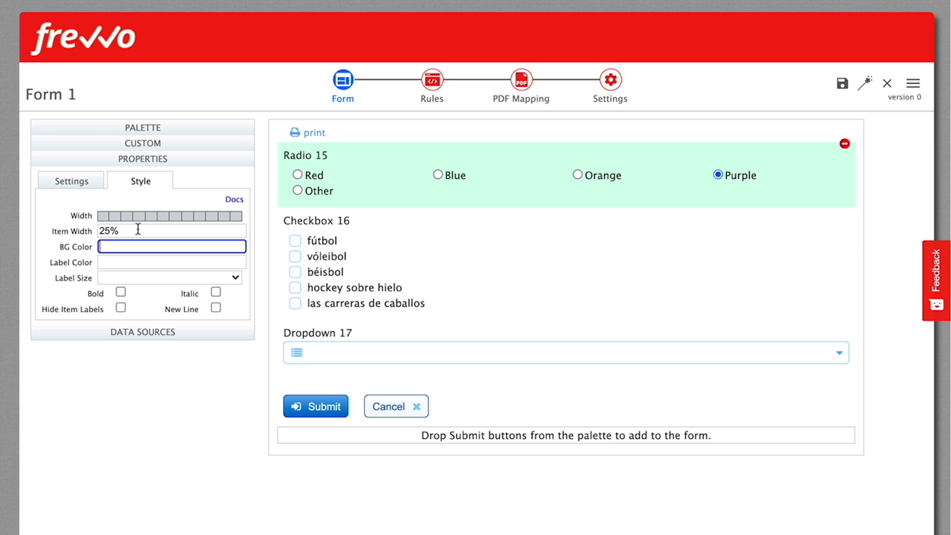
left_click(138, 229)
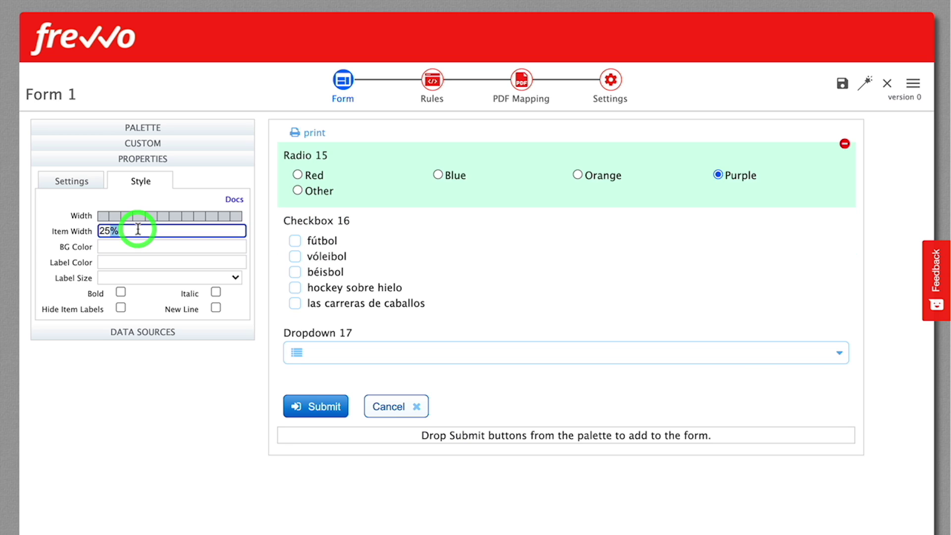
type("33")
key("Tab")
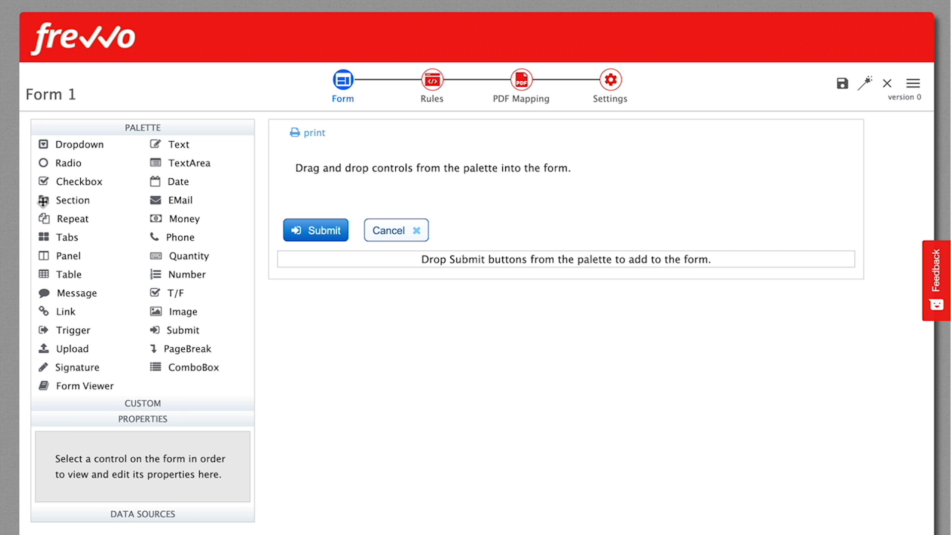
Add a section holding a First Name text field narrowed to a third width
left_click_drag(65, 200, 346, 174)
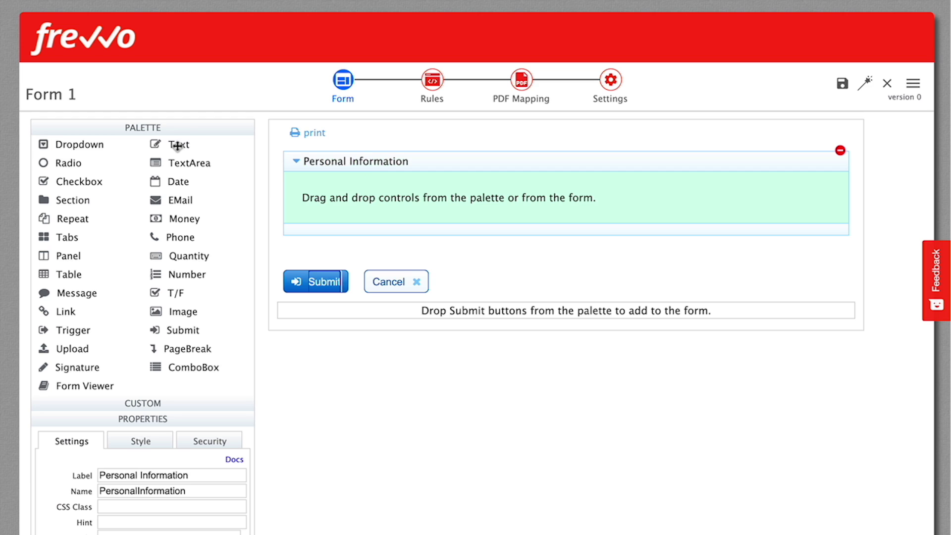
left_click_drag(177, 146, 329, 202)
left_click(312, 184)
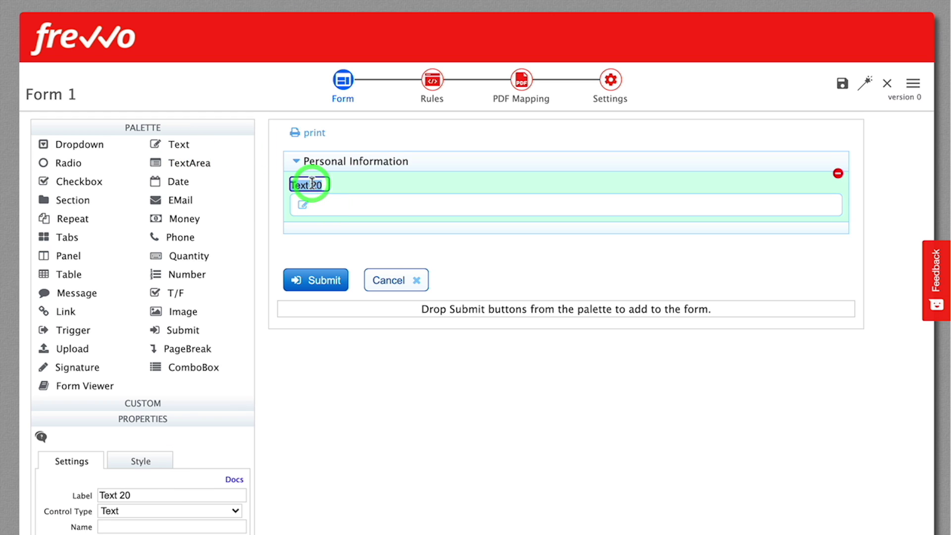
type("First Name")
left_click(328, 193)
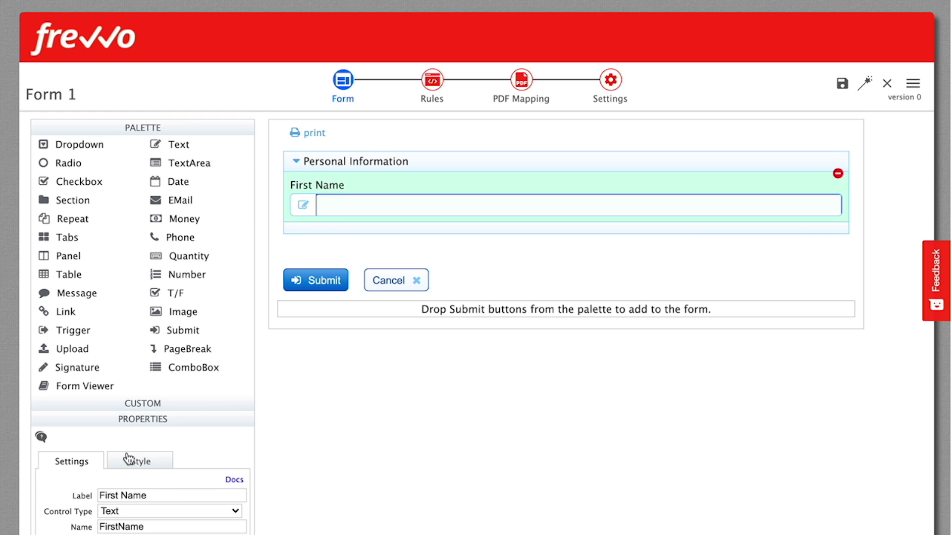
left_click(138, 461)
left_click(138, 496)
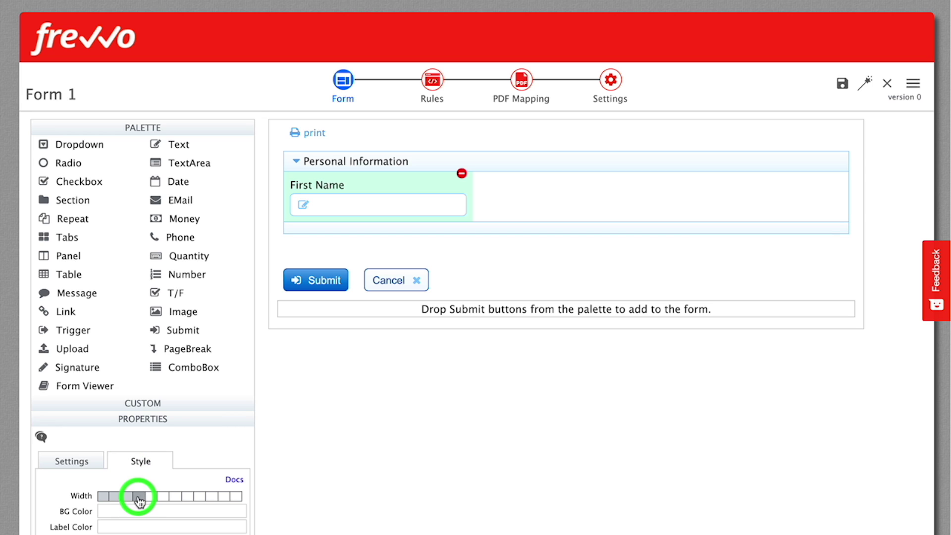
Add a Last Name field beside First Name and drop a Repeat above the section
left_click_drag(157, 144, 441, 186)
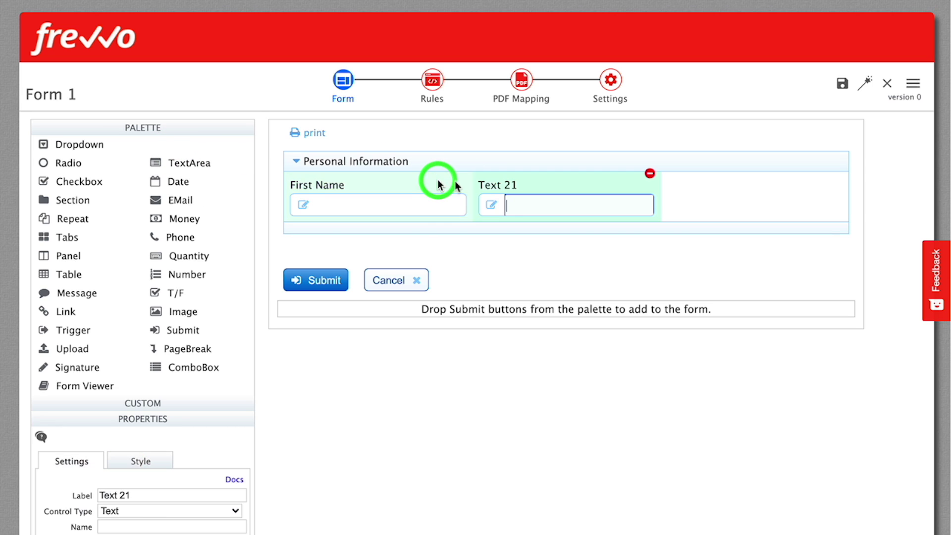
left_click(489, 183)
type("Last Name")
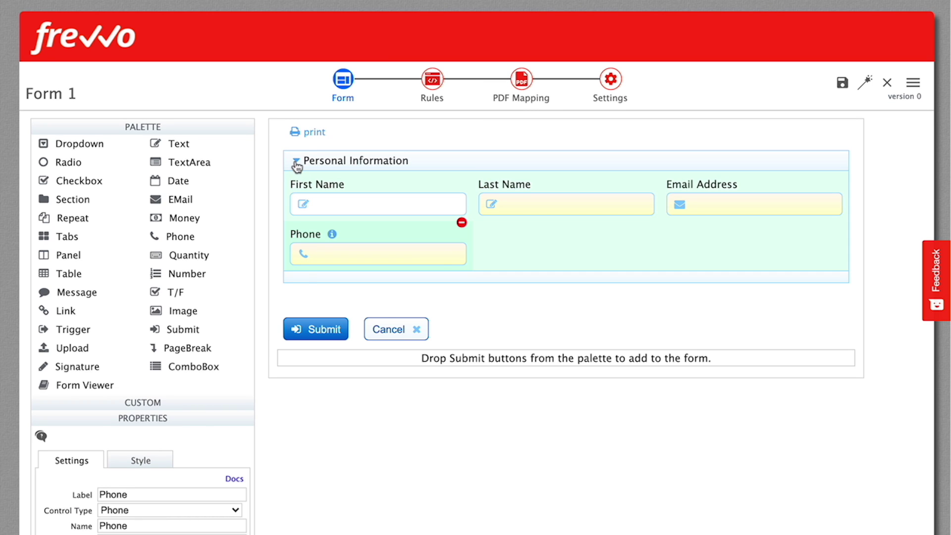
left_click(296, 162)
left_click(296, 163)
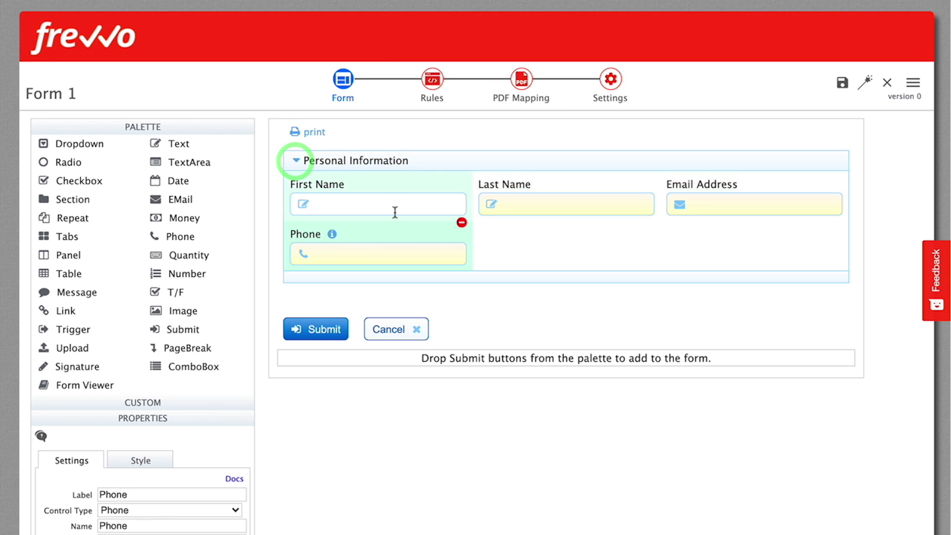
left_click_drag(43, 220, 453, 159)
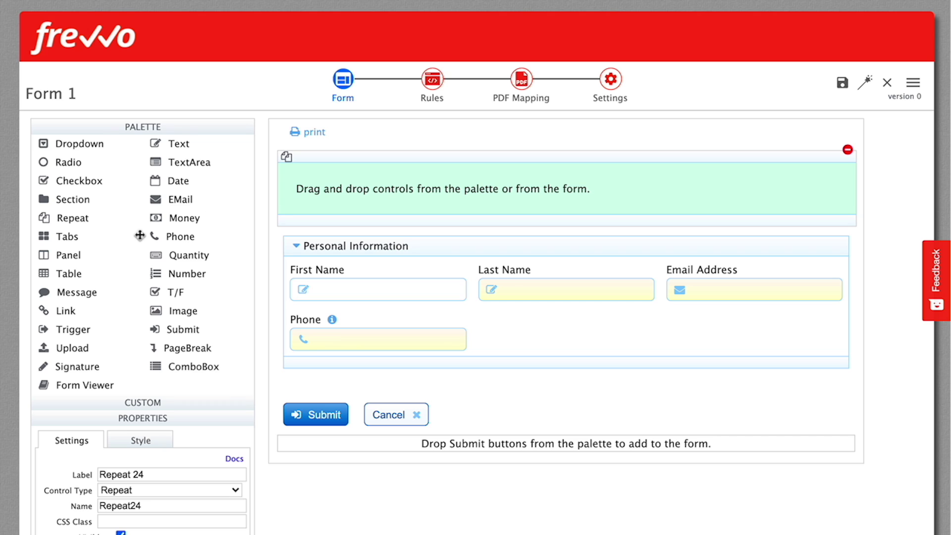
Put a Phone field in the repeat and give it Min 1 and Max 5
left_click_drag(156, 237, 363, 188)
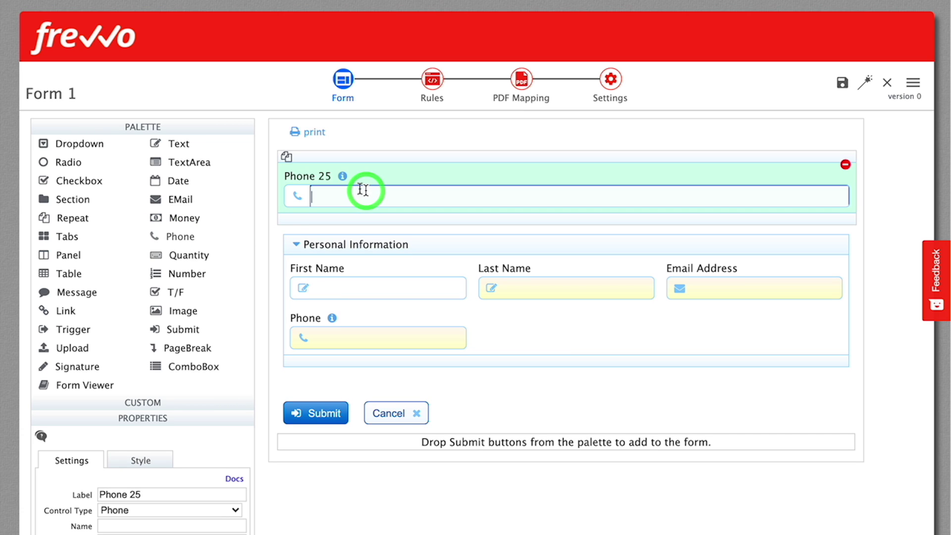
left_click(165, 126)
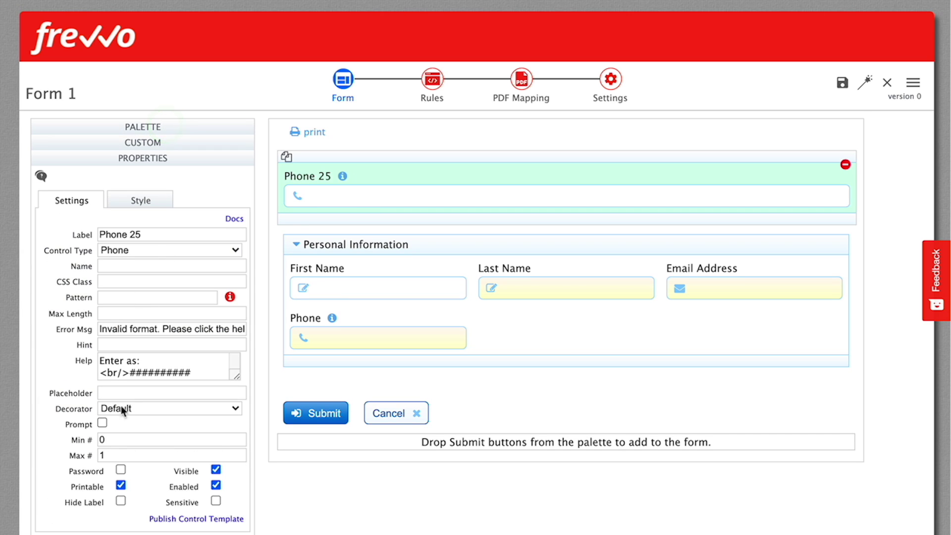
left_click(115, 436)
key("BackSpace")
type("1")
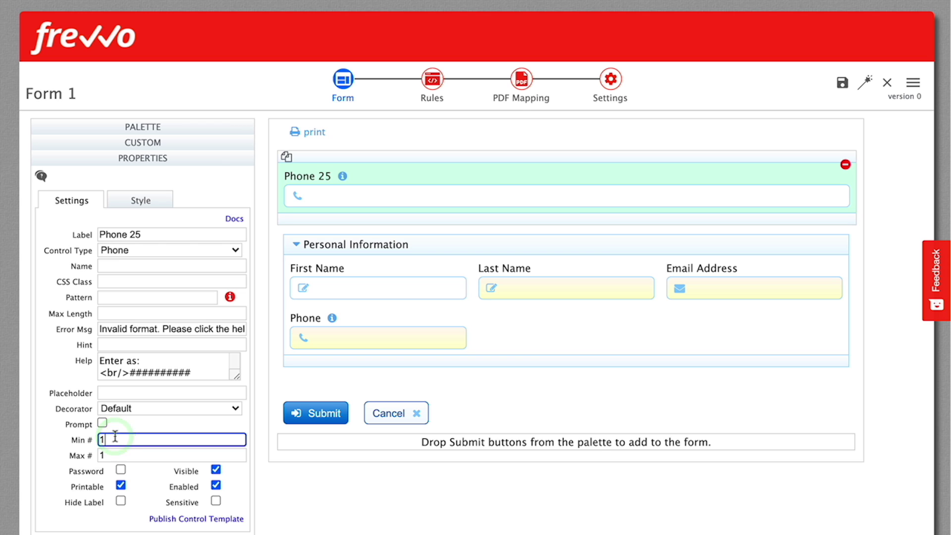
key("Tab")
type("5")
key("Tab")
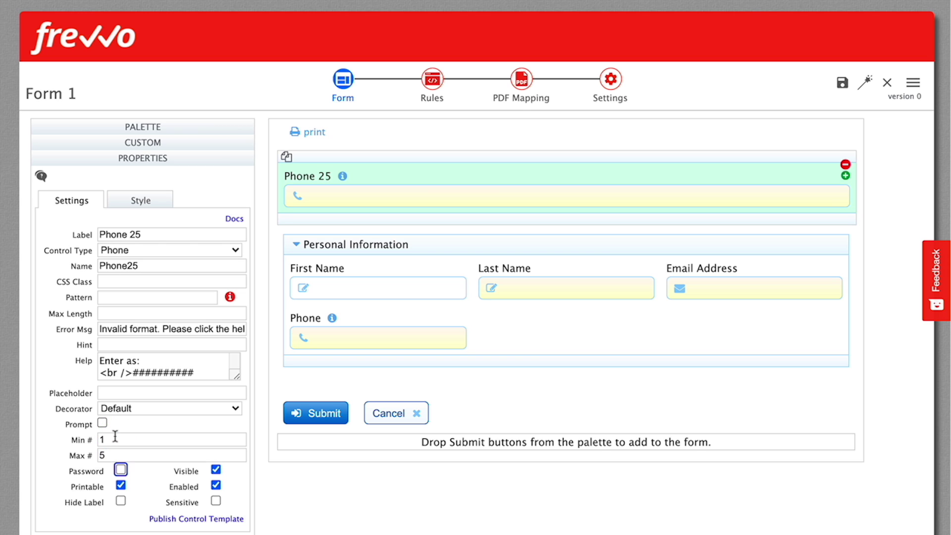
Test adding and removing a phone row, then delete Phone 25 from the repeat
left_click(845, 177)
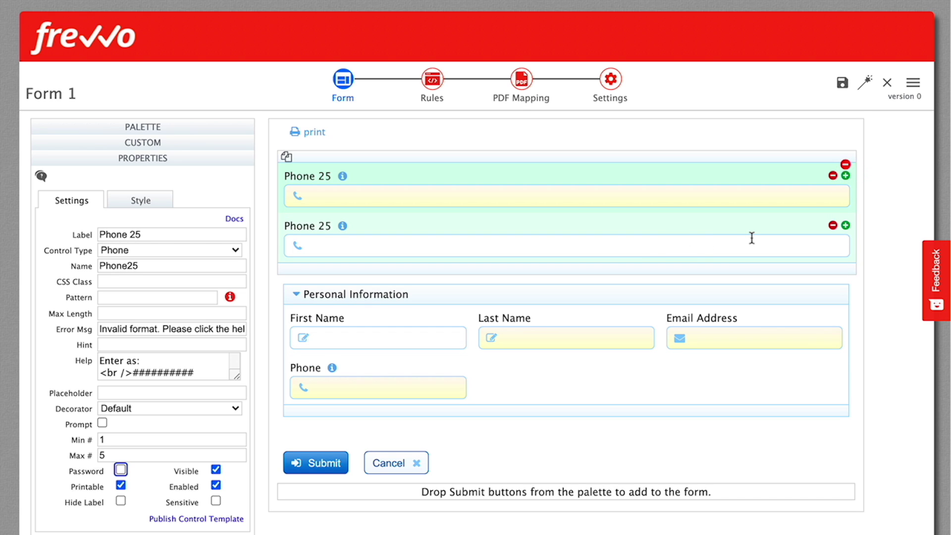
left_click(834, 225)
left_click(845, 165)
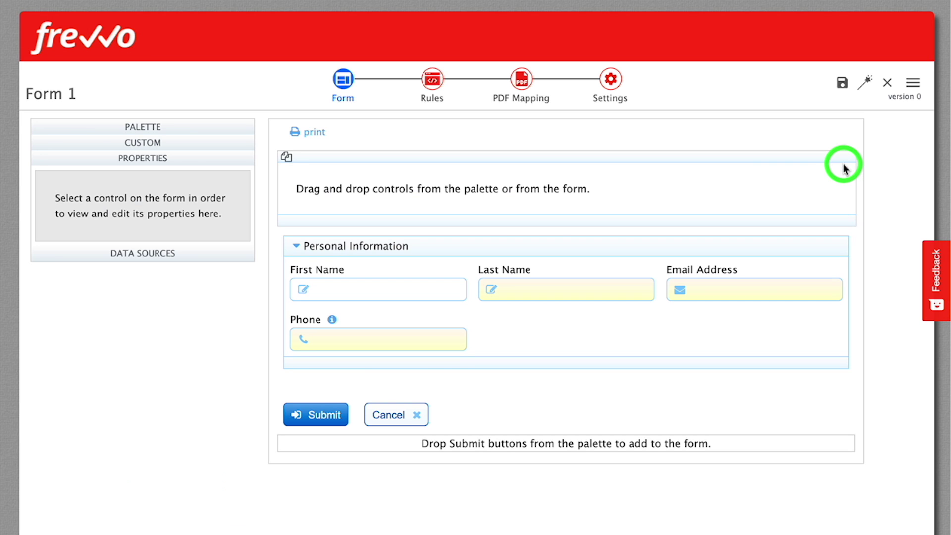
left_click(545, 250)
Move Personal Information into the repeat with a Max # of 5, then save and test
left_click_drag(548, 252, 510, 187)
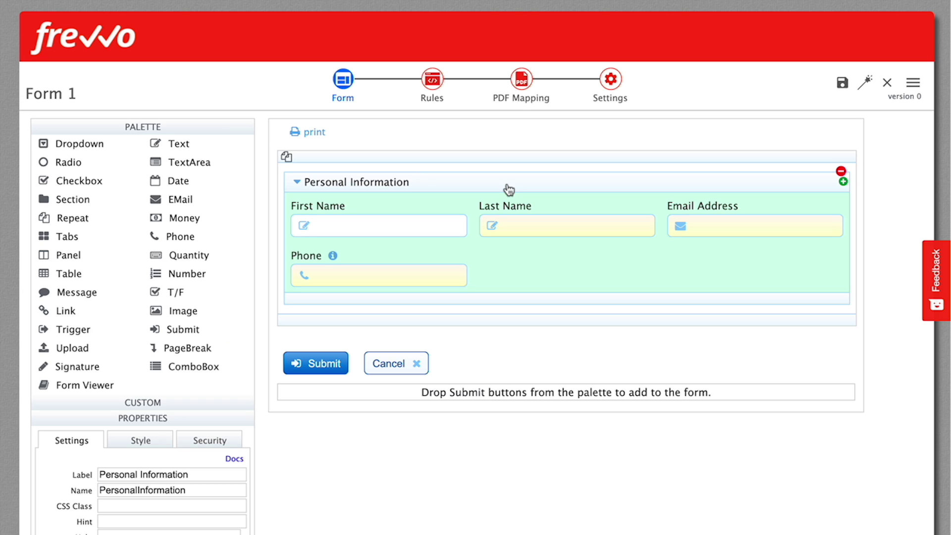
left_click(147, 128)
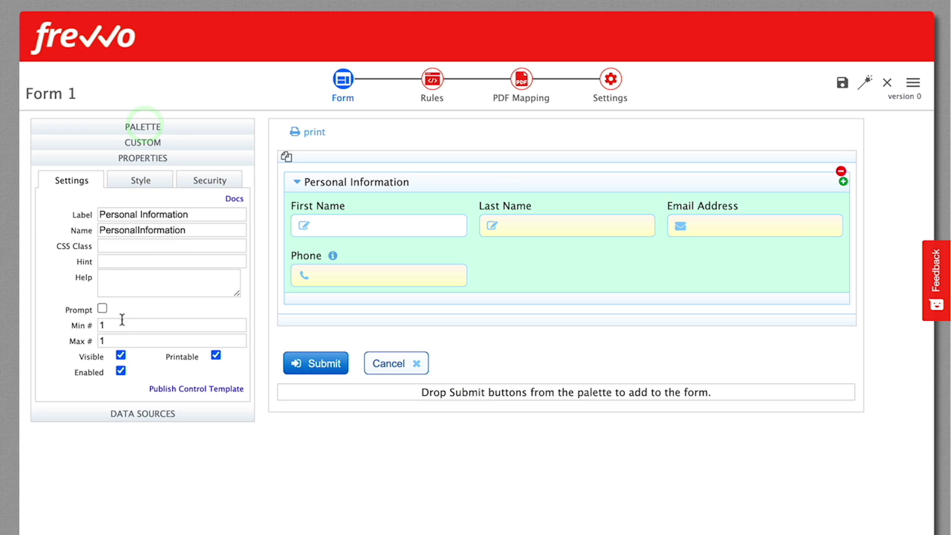
double_click(117, 339)
type("5")
key("Tab")
left_click(867, 83)
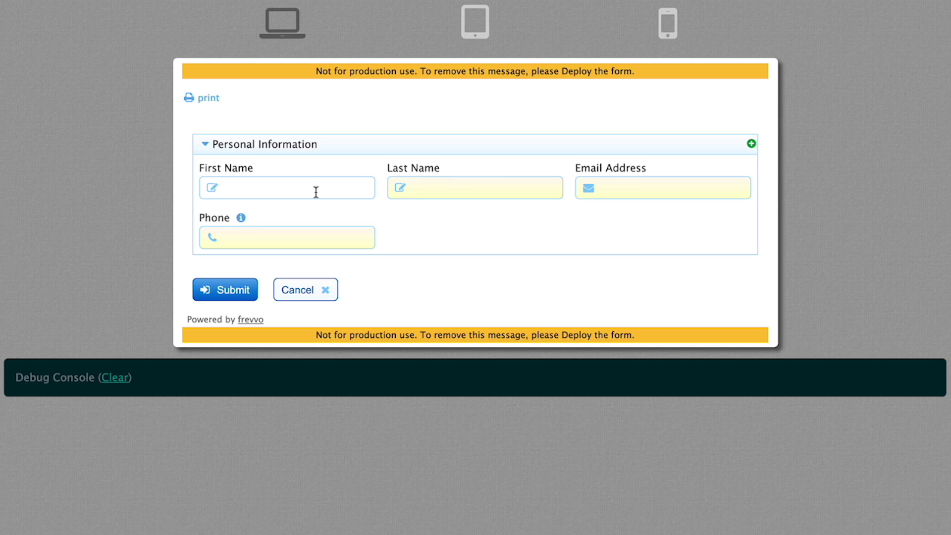
Submit the empty test form, then enter a first and last name and start the email
left_click(231, 292)
left_click(287, 188)
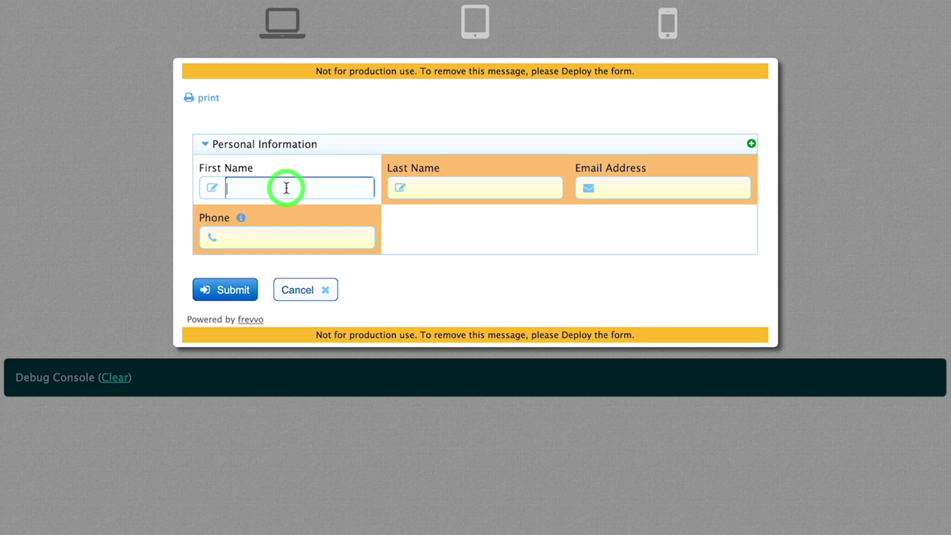
type("John")
key("Tab")
type("Adams")
key("Tab")
type("a")
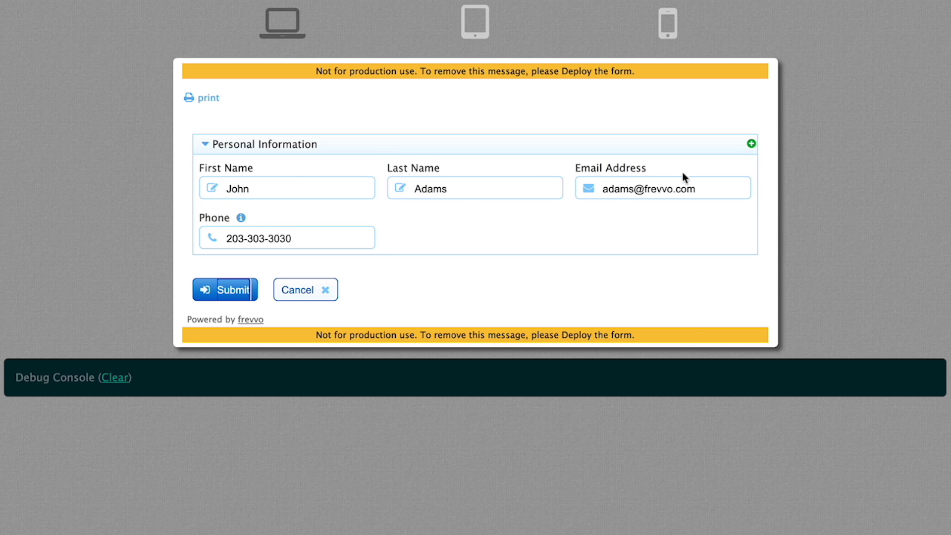
Add two more Personal Information entries and submit with the second one incomplete to see required flags
left_click(752, 143)
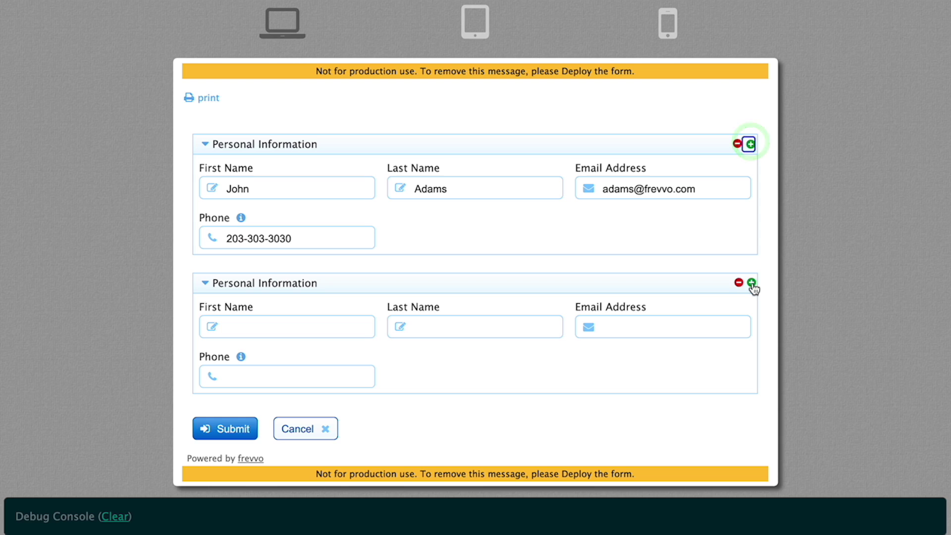
left_click(751, 283)
scroll(847, 309, "down", 5)
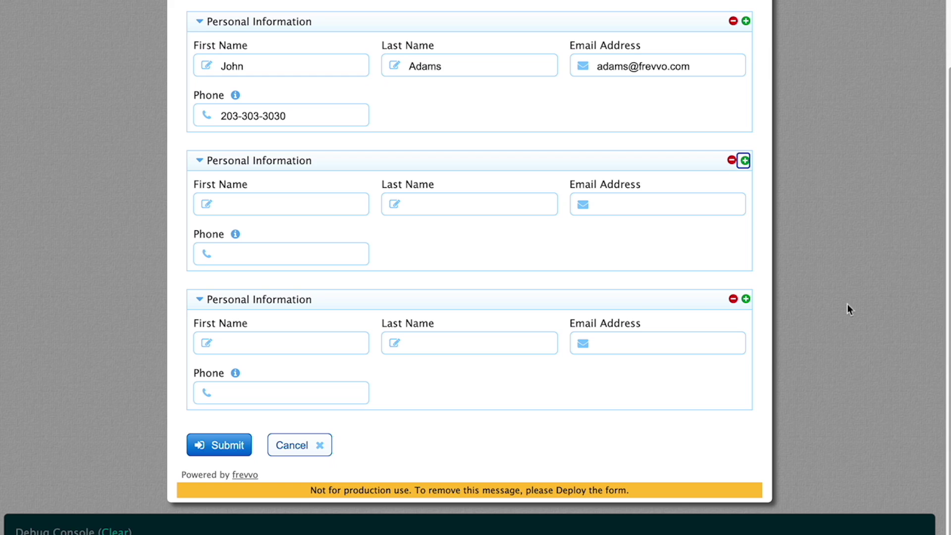
left_click(309, 207)
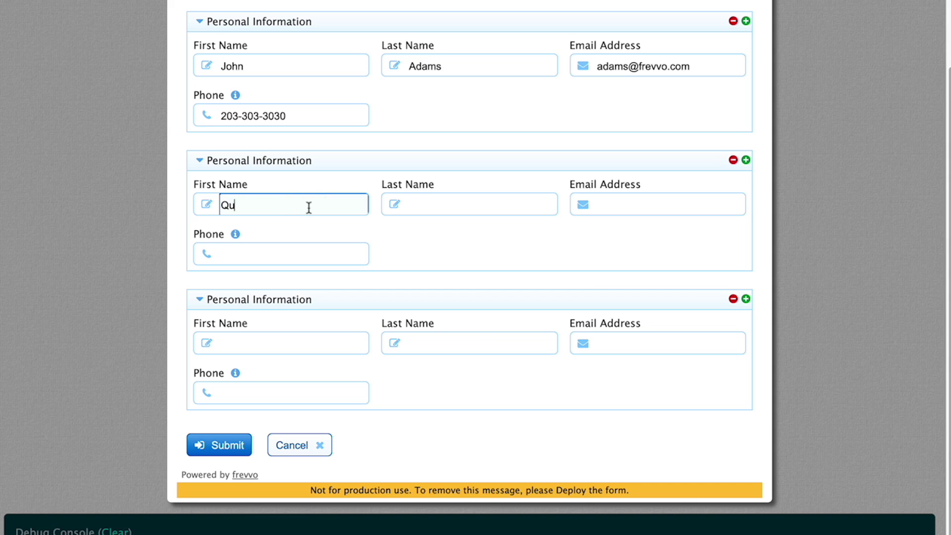
key("Tab")
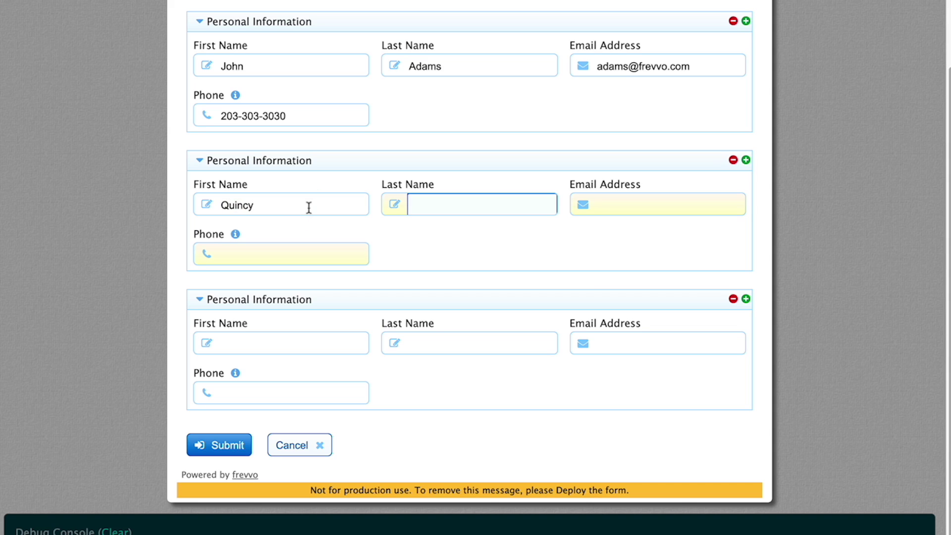
left_click(233, 455)
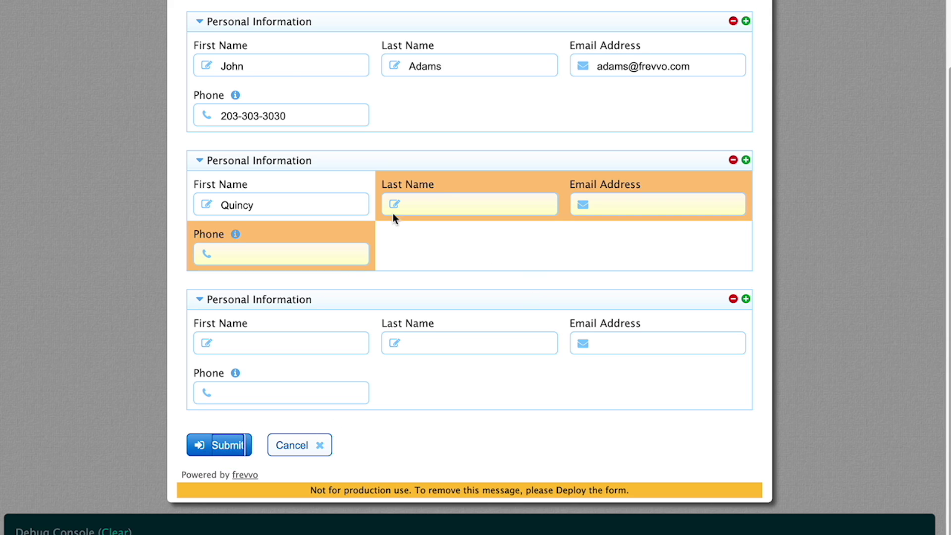
left_click(454, 203)
type("Ada")
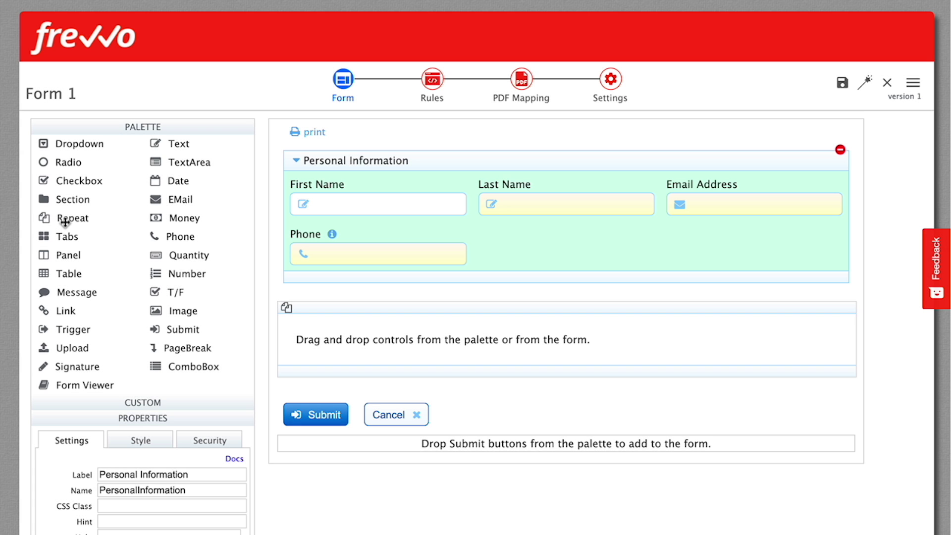
Put Phone in a new repeat allowing 1 to 3 numbers, then move Personal Information into the repeat below
left_click(47, 221)
left_click_drag(46, 221, 367, 257)
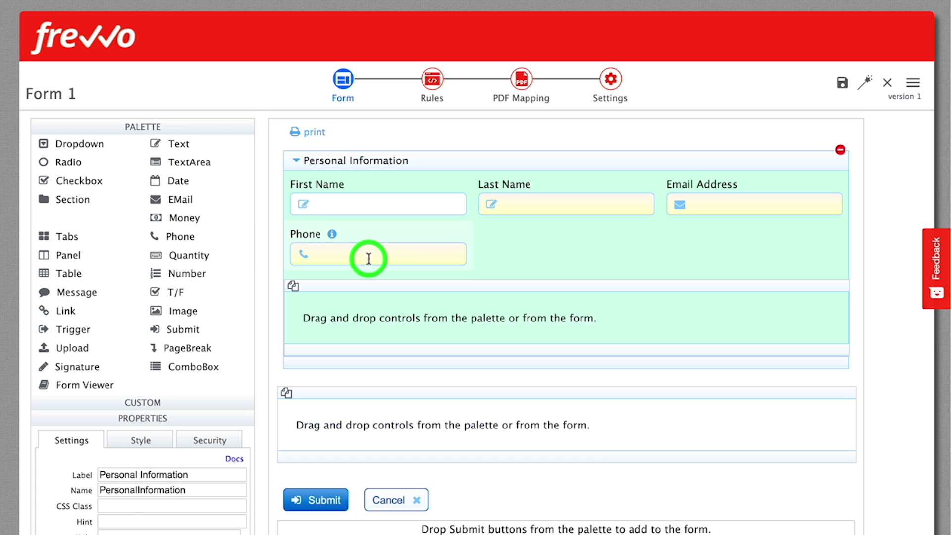
left_click_drag(195, 242, 340, 314)
left_click(113, 440)
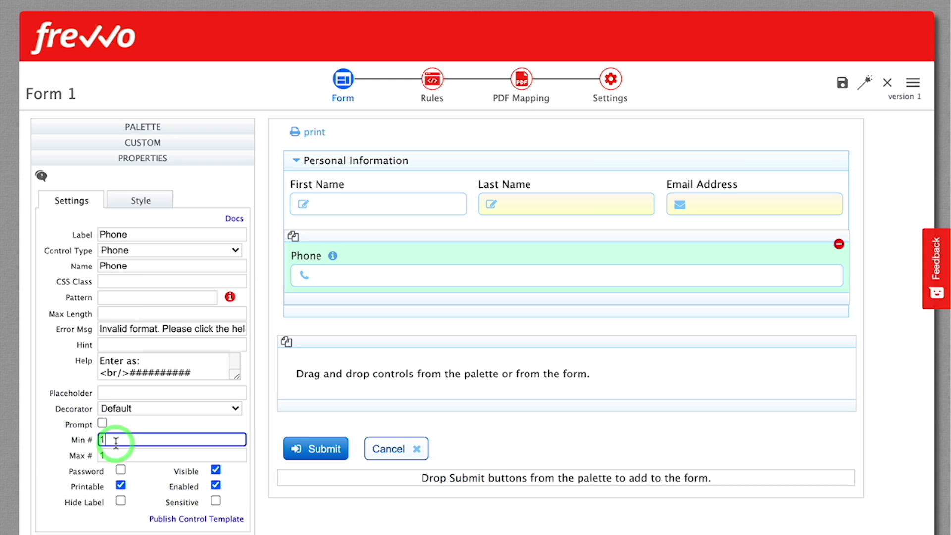
type("1")
key("Tab")
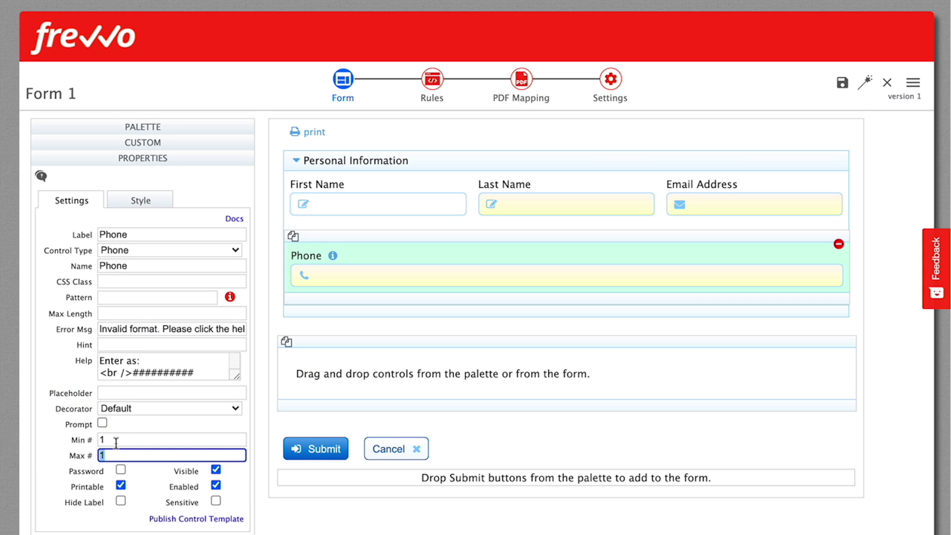
key("Tab")
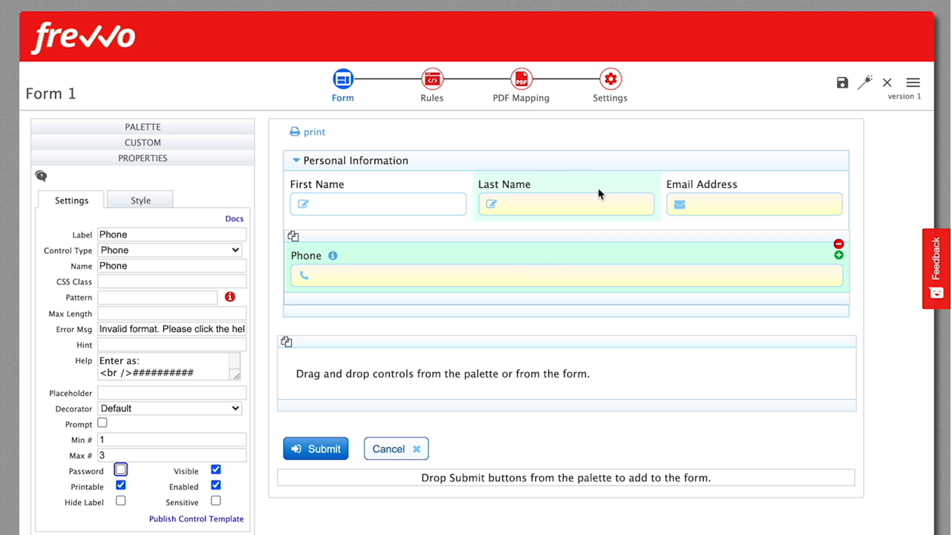
left_click_drag(593, 160, 601, 375)
Set the Personal Information repeat's Max # to 2
left_click(110, 340)
type("2")
key("Tab")
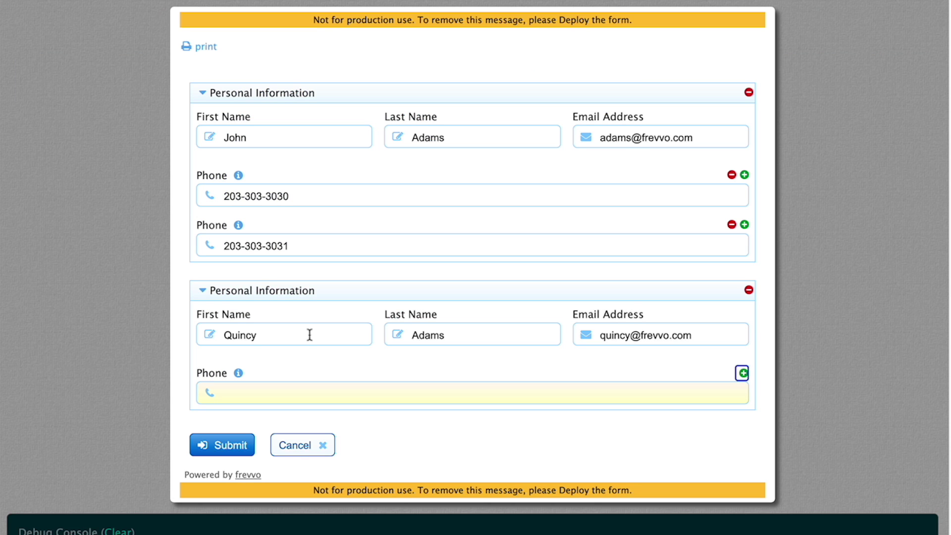
key("Tab")
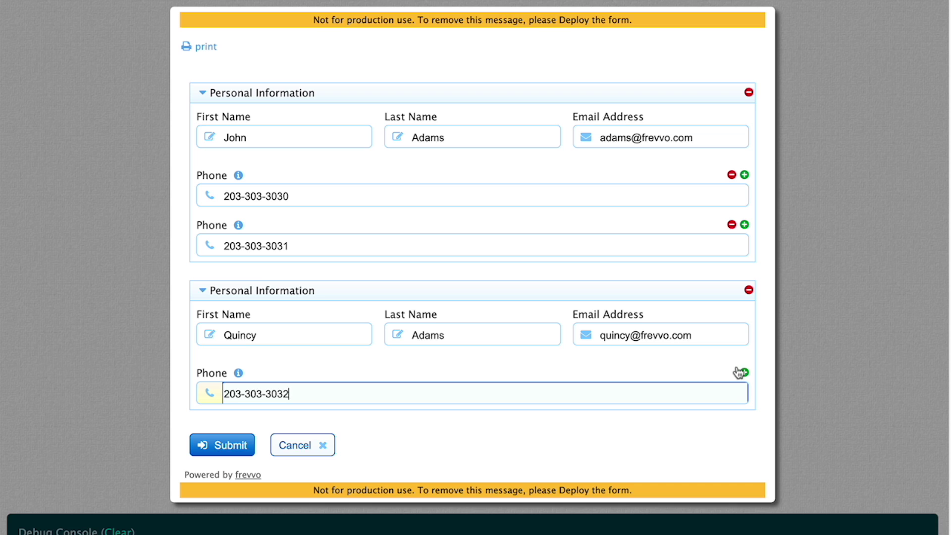
In the test run, enter three phone numbers for the second person using the added phone rows
left_click(745, 373)
left_click(744, 422)
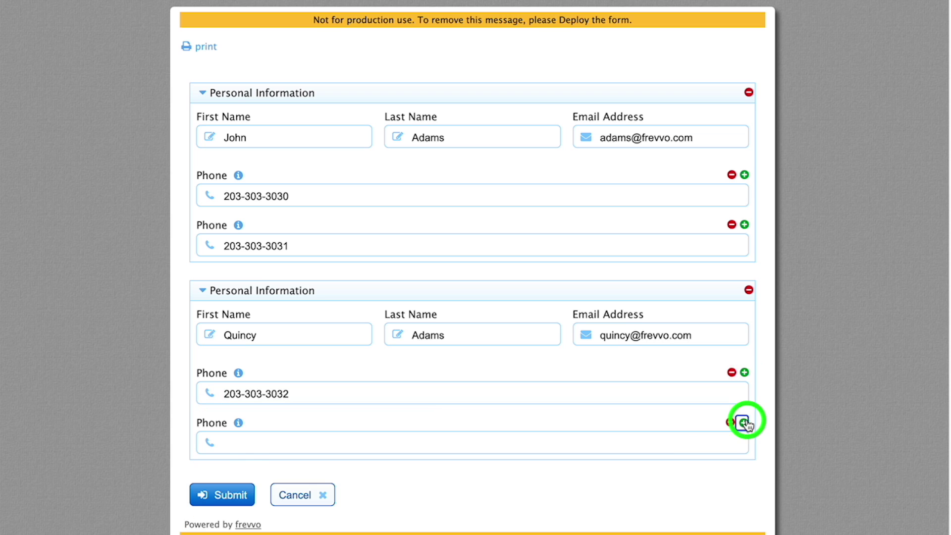
left_click(363, 440)
scroll(363, 440, "down", 2)
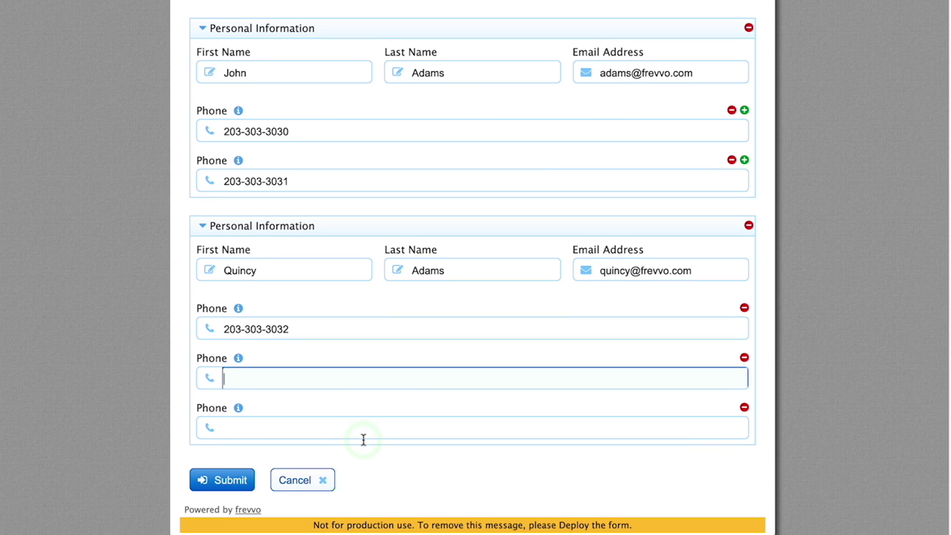
key("Tab")
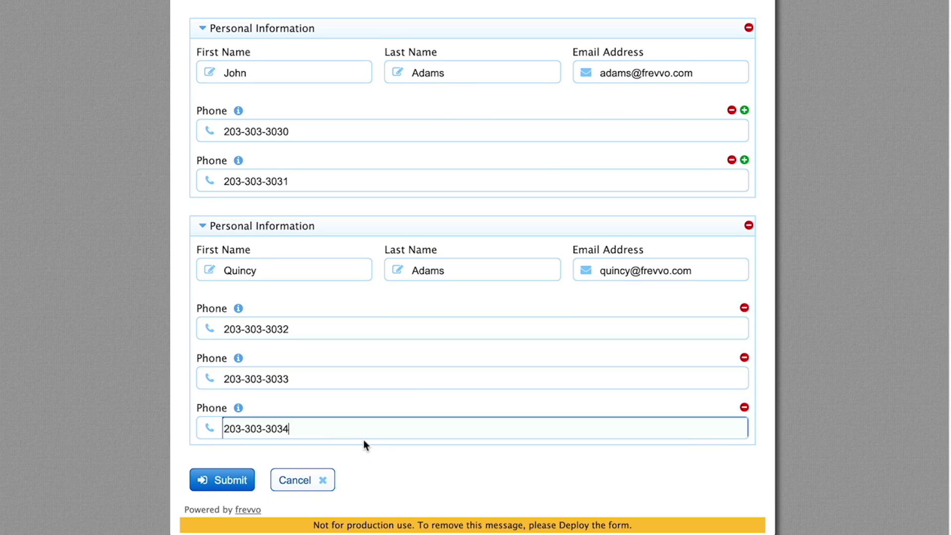
key("Tab")
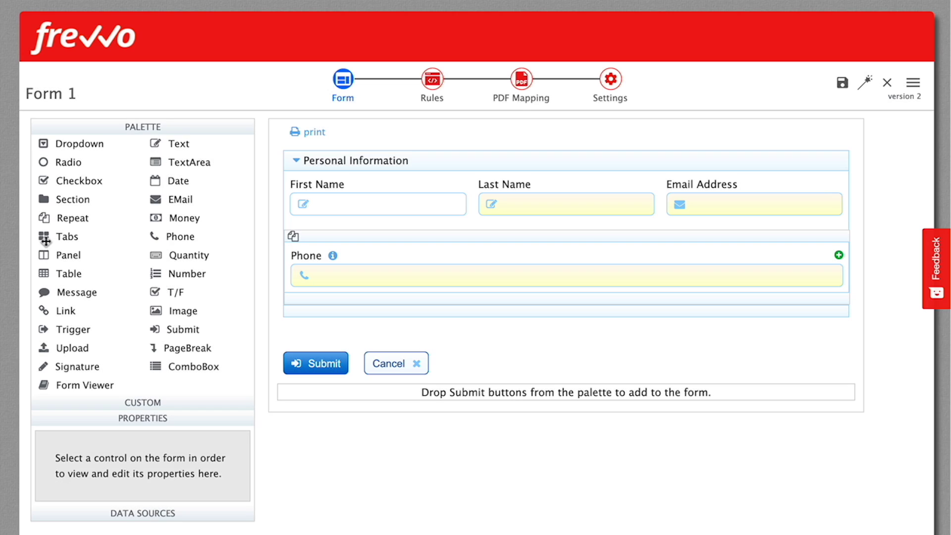
left_click(54, 236)
Add tabs above Personal Information, rename the first tab to Personal, and move Personal Information into it
left_click_drag(54, 236, 422, 155)
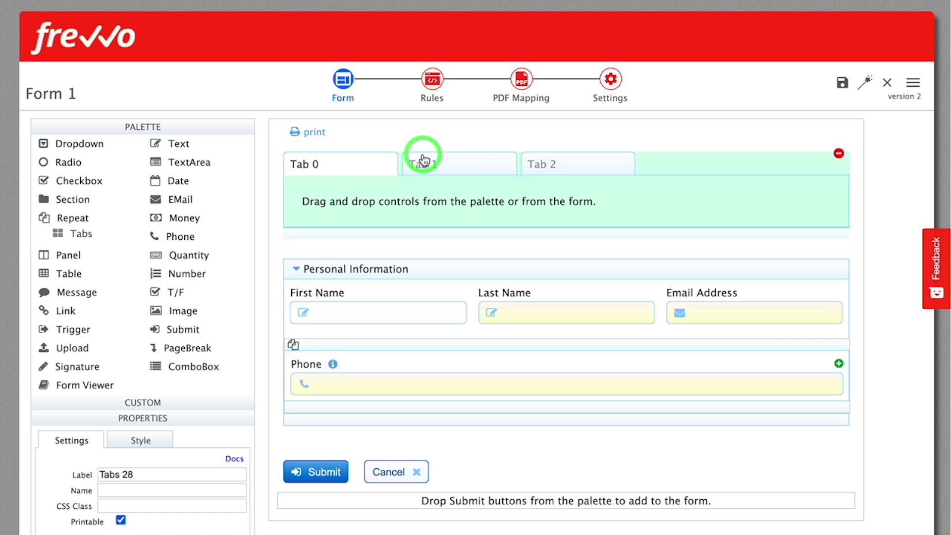
left_click(303, 164)
type("Personal")
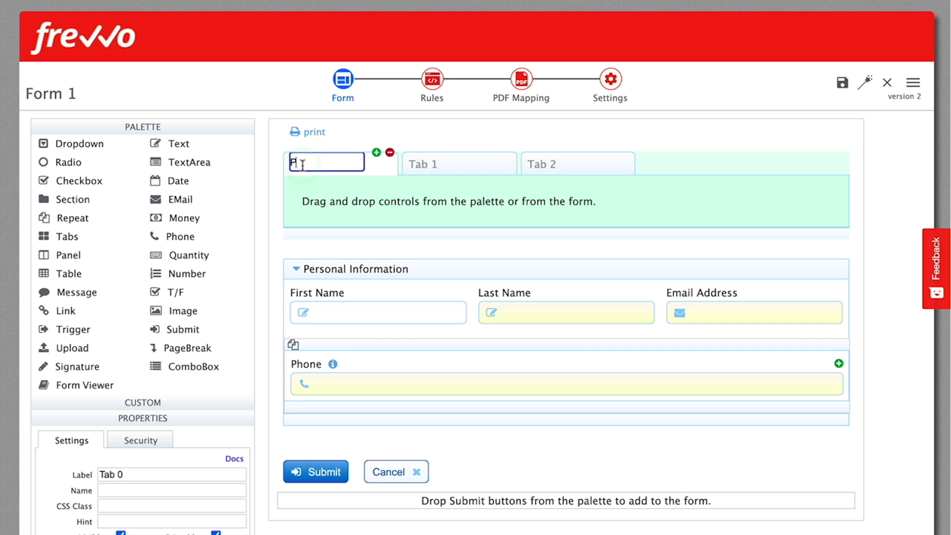
key("Return")
left_click_drag(484, 270, 470, 203)
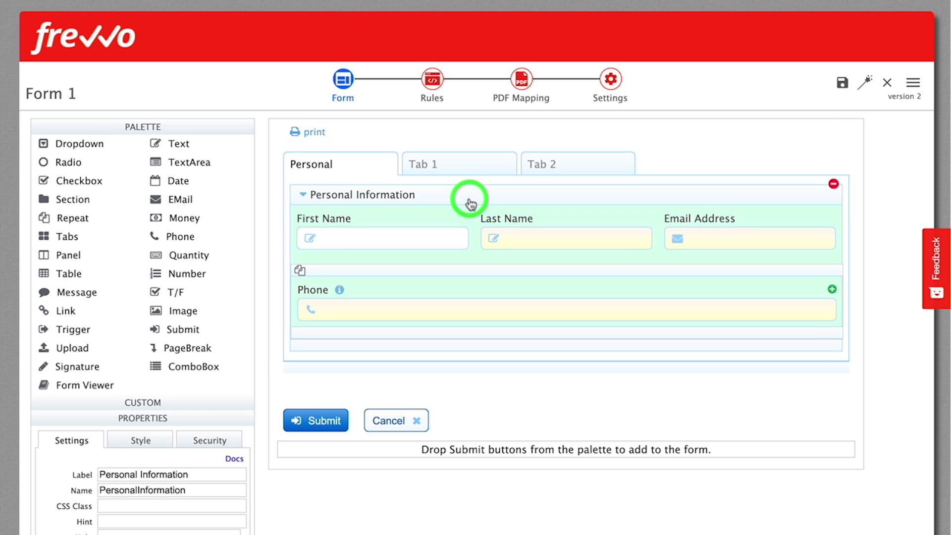
Rename the second tab to Incidents and add a new section to it
left_click(470, 165)
left_click(424, 164)
type("Incidents")
key("Tab")
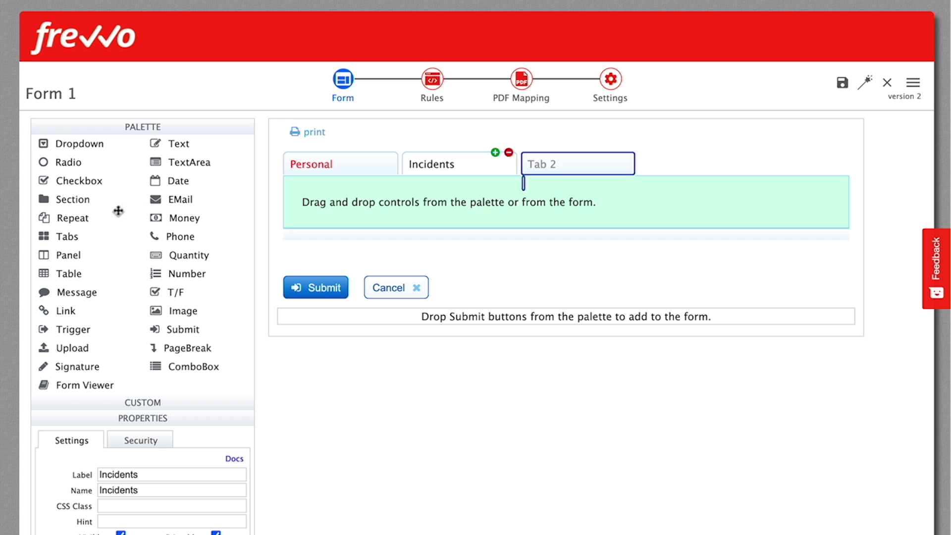
left_click_drag(48, 198, 282, 206)
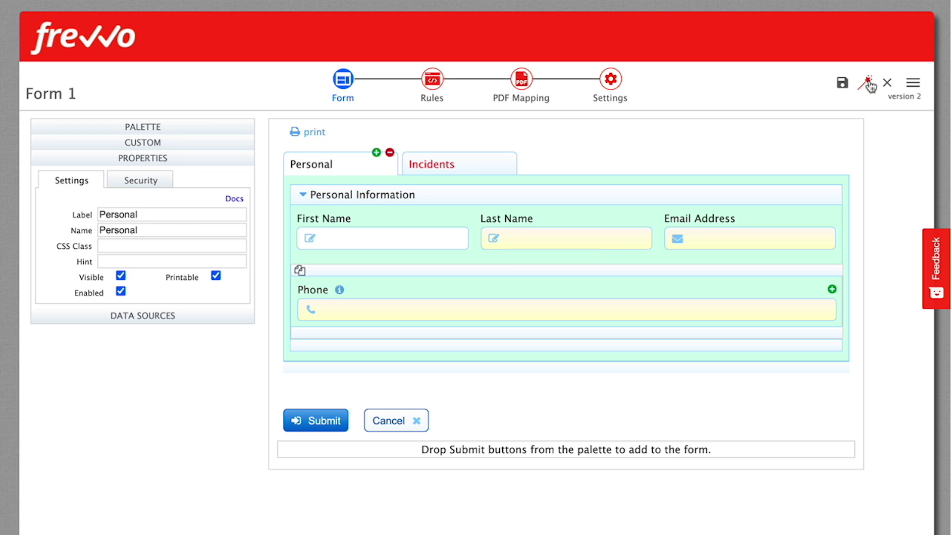
Test the form, checking both the Incidents and Personal tabs
left_click(867, 86)
left_click(394, 142)
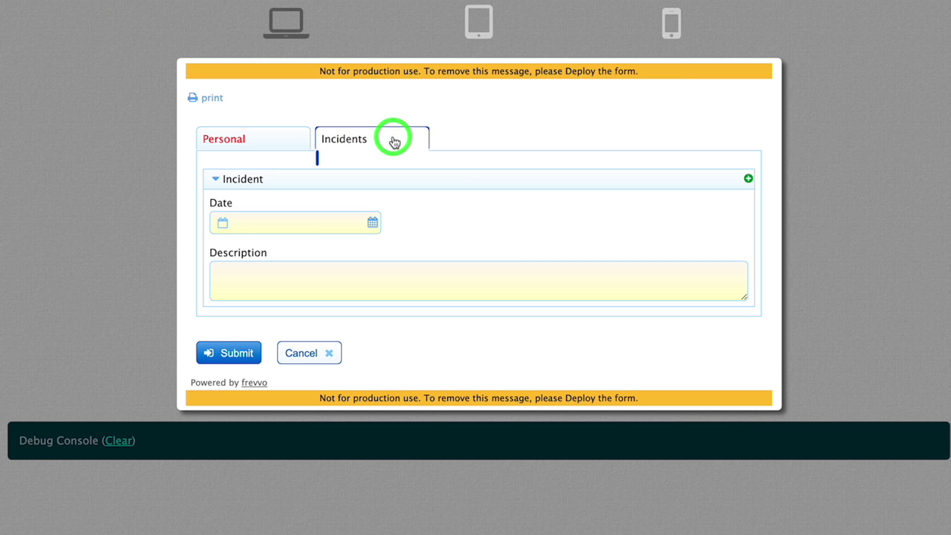
left_click(258, 144)
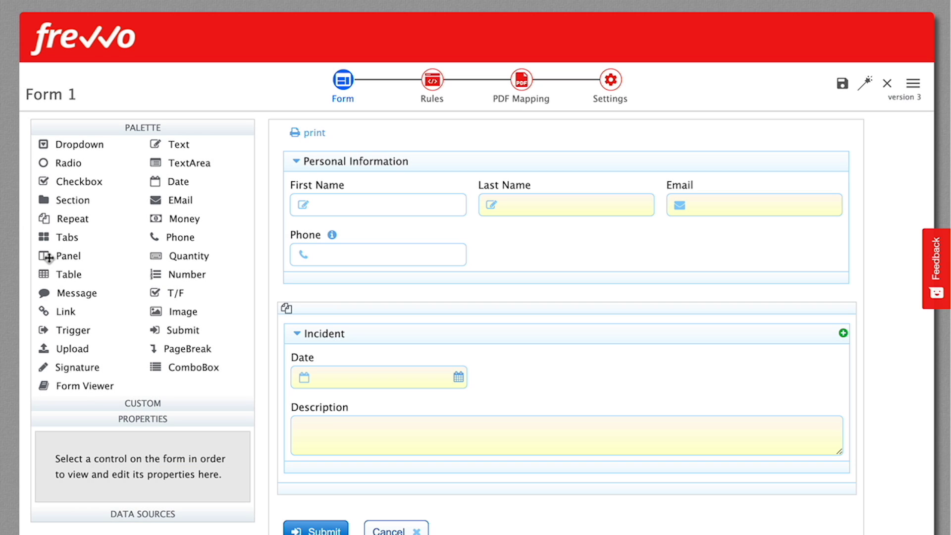
Place Personal Information and the Incident repeat side by side in two panels
left_click_drag(48, 257, 436, 160)
left_click_drag(471, 270, 441, 194)
left_click_drag(65, 256, 550, 155)
left_click_drag(388, 348, 626, 180)
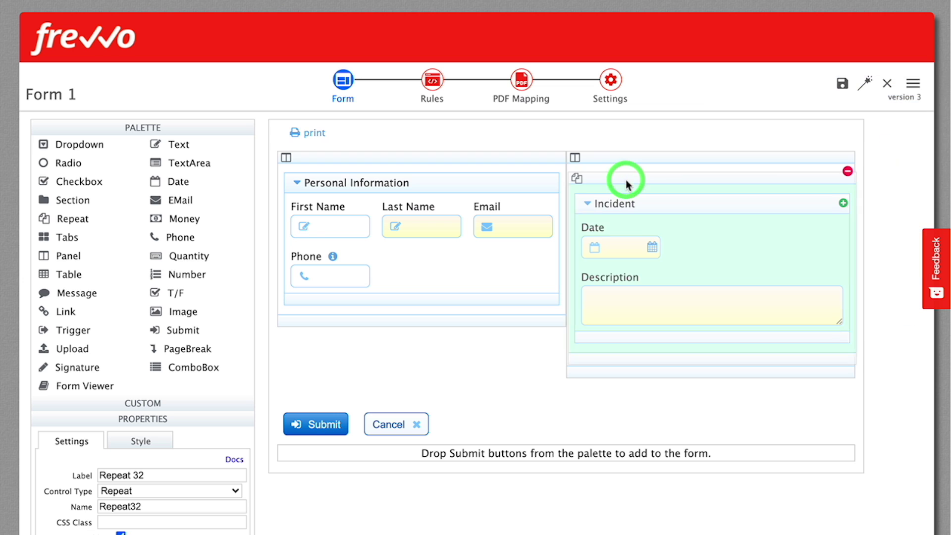
Add a table below with a Money column and its first column labelled Description
left_click_drag(75, 285, 623, 371)
scroll(440, 300, "down", 3)
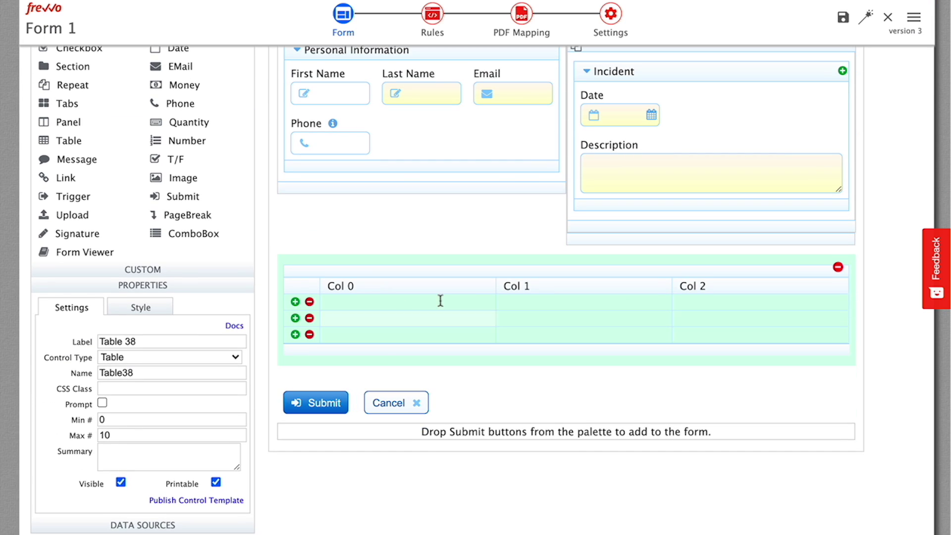
left_click_drag(160, 91, 478, 290)
left_click(374, 285)
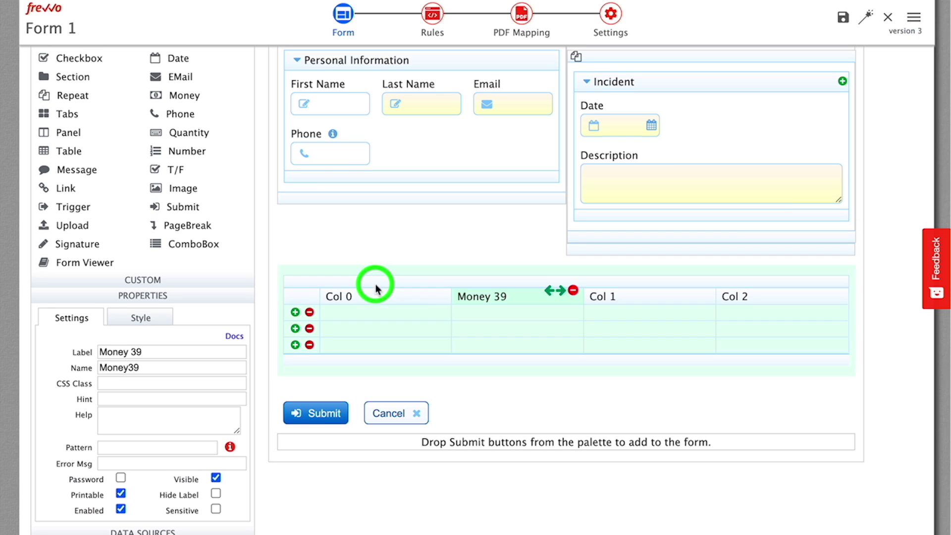
left_click(132, 350)
type("Descri")
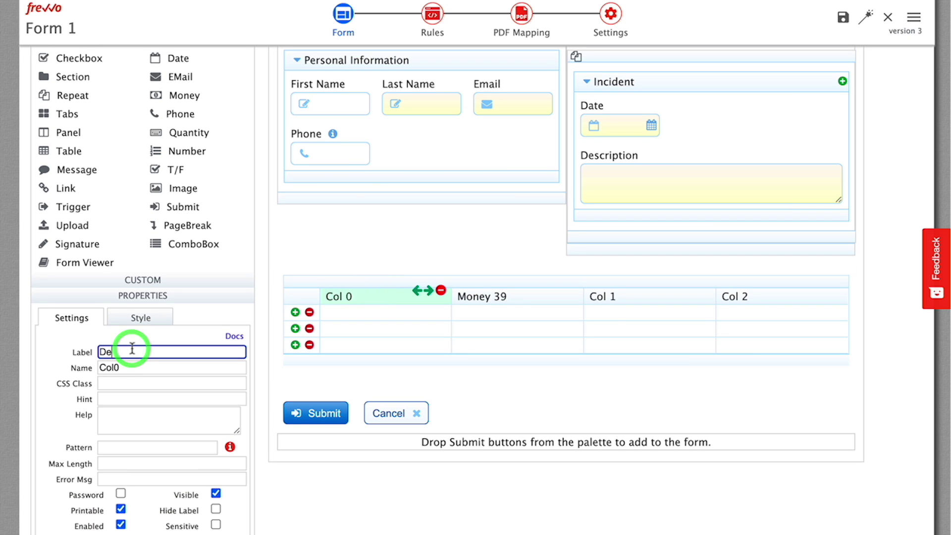
type("ption")
key("Tab")
key("Tab")
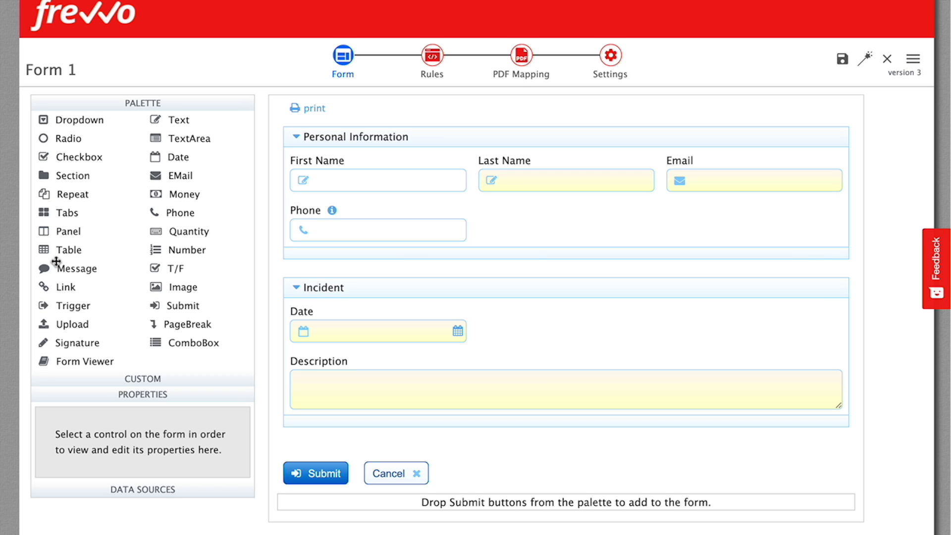
Add a message at the top of the form reading 'This is my message'
left_click_drag(62, 269, 382, 132)
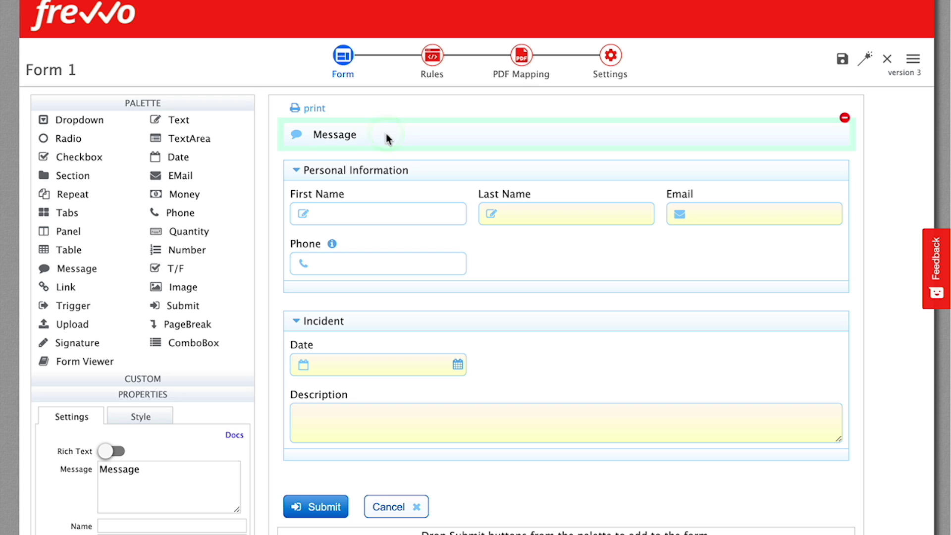
double_click(141, 469)
type("This is my message")
key("Tab")
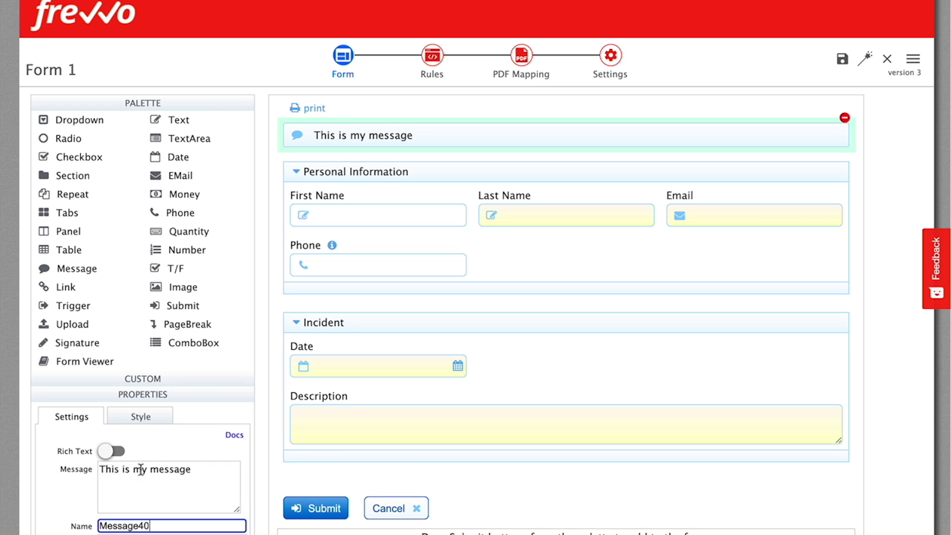
Make the message rich text, paste the workflow steps, and format the three Step lines as bullets
left_click(119, 452)
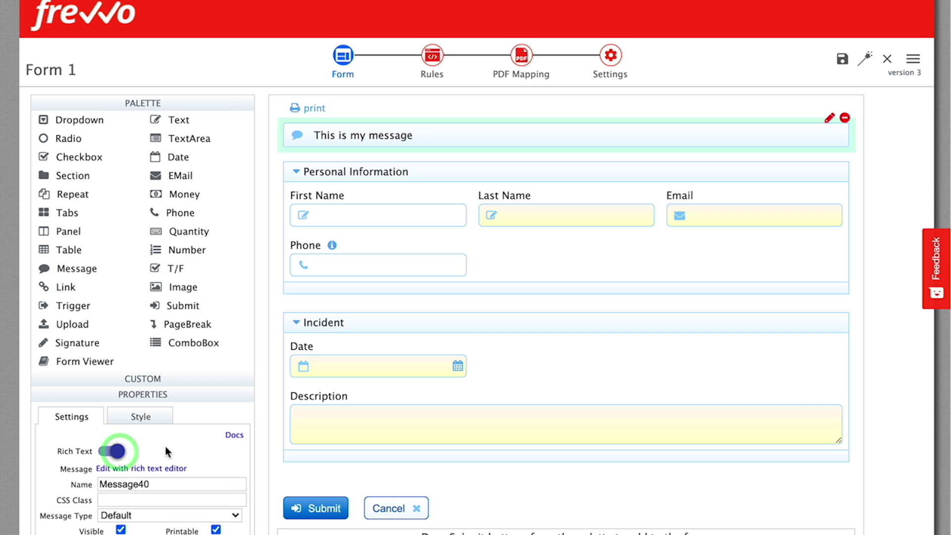
left_click(156, 471)
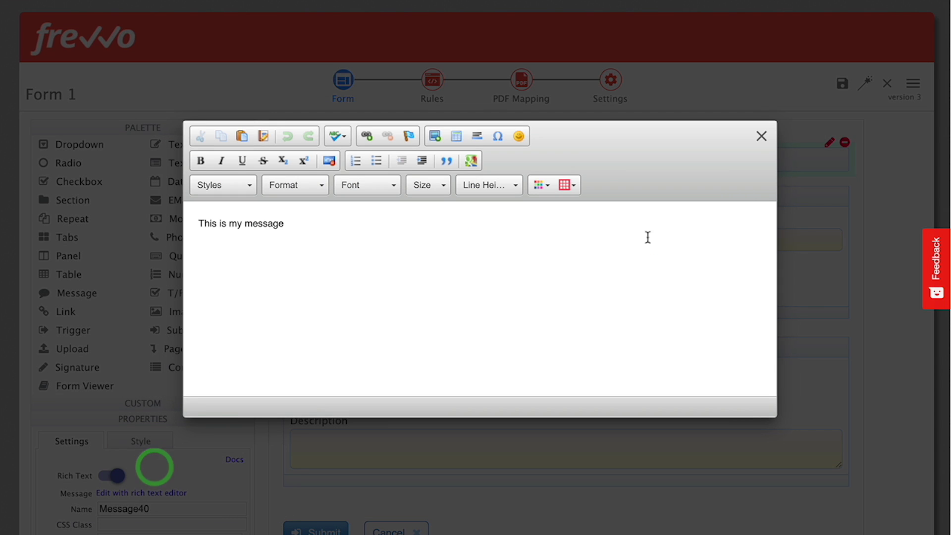
triple_click(266, 225)
type("Step 1: Employee completes the Purchase Order and submits the form to his/her Manager. Step 2: The Delivery Manager approves (or rejects) the PO. If it is approved and the Discount is less than 15%, the workflow ends when this step is submitted. If the discount is more than 15%, the workflow proceeds to Step 3. Step 3: The VP approves (or rejects) the PO. If it's approved, the workflow ends on this step. Please enter your real email address. When the workflow finishes, we'll send you an email with a PDF of the PO. We will not store or use your email address for any purpose other than this demo.")
left_click_drag(199, 223, 593, 268)
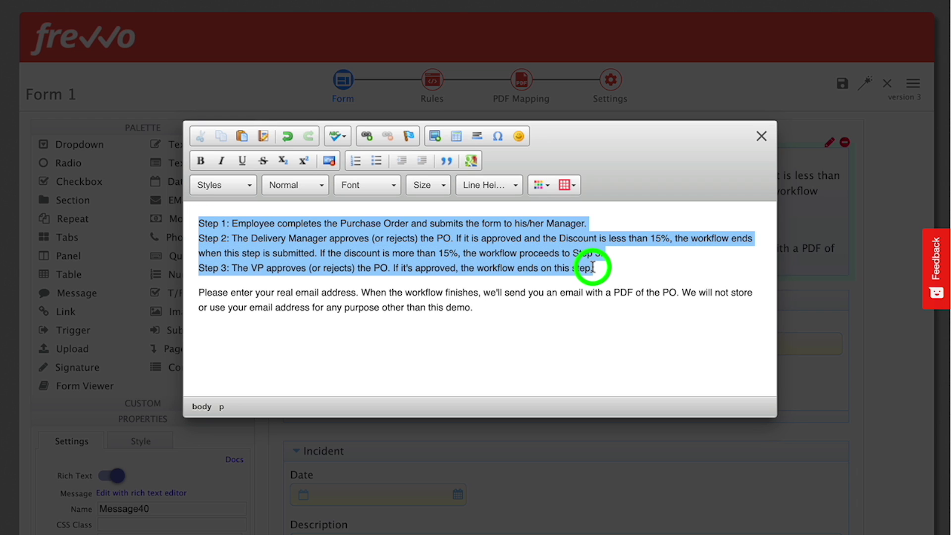
left_click(377, 160)
left_click(259, 225)
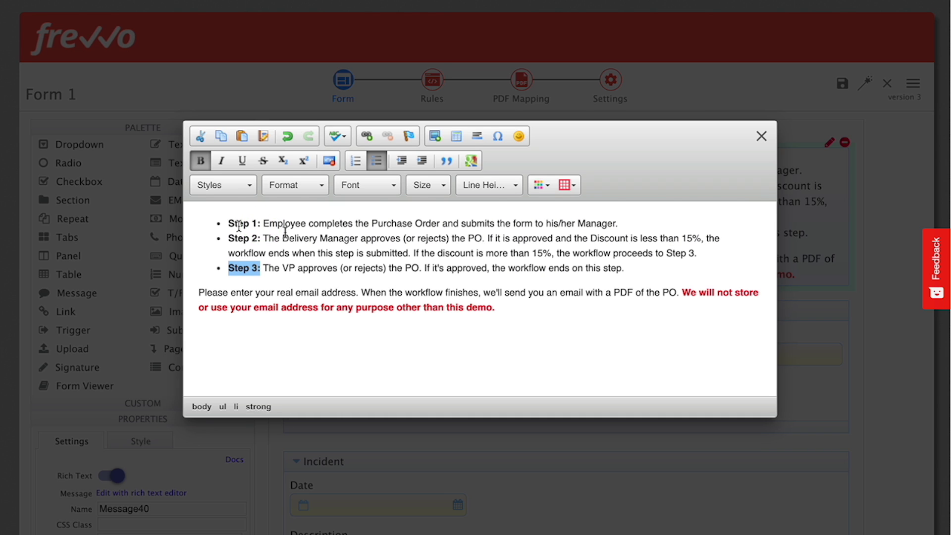
left_click(849, 242)
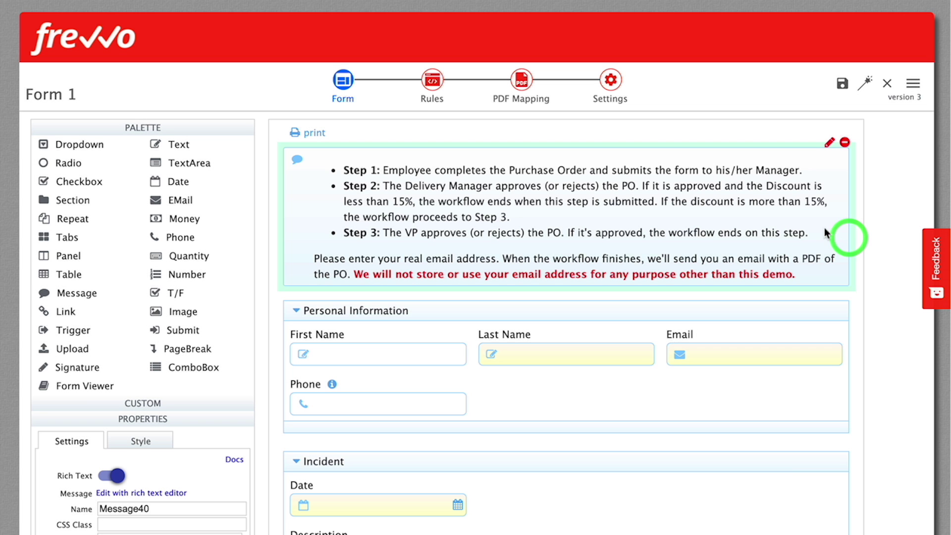
left_click(183, 129)
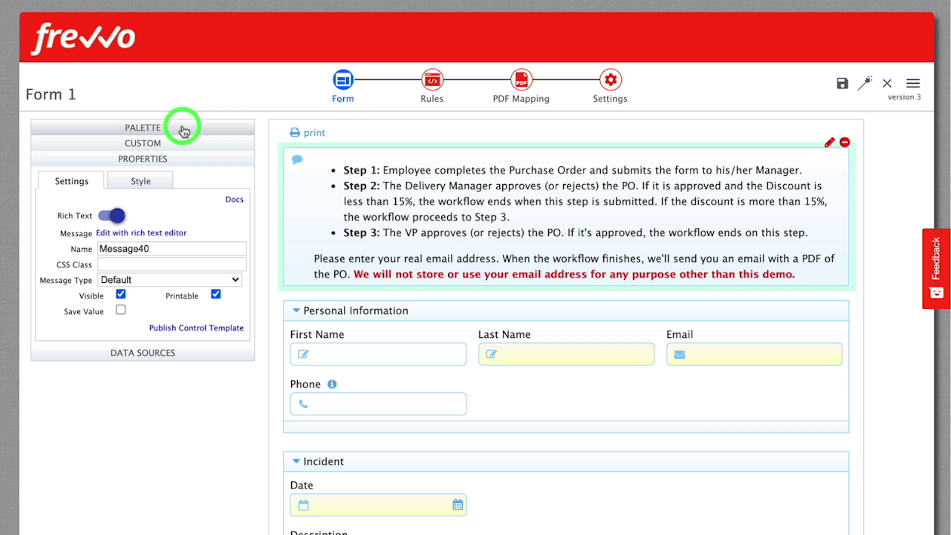
Try the Success, Info, Warning and Error message types, then settle on Info
left_click(139, 281)
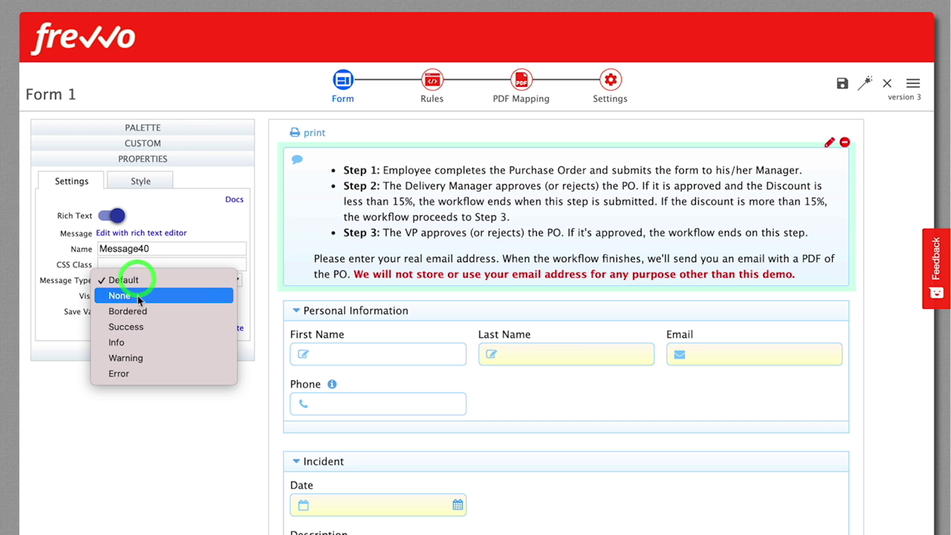
left_click(138, 325)
left_click(133, 281)
left_click(133, 297)
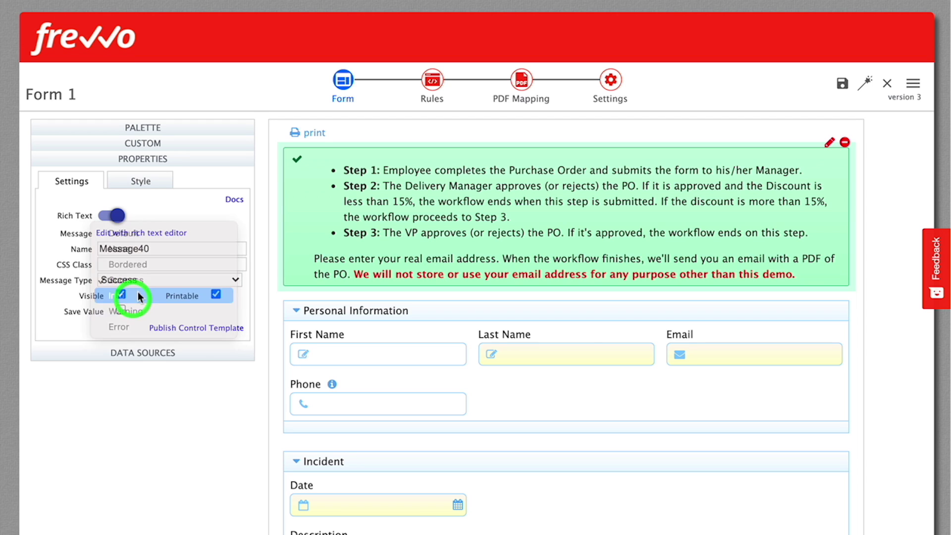
left_click(149, 282)
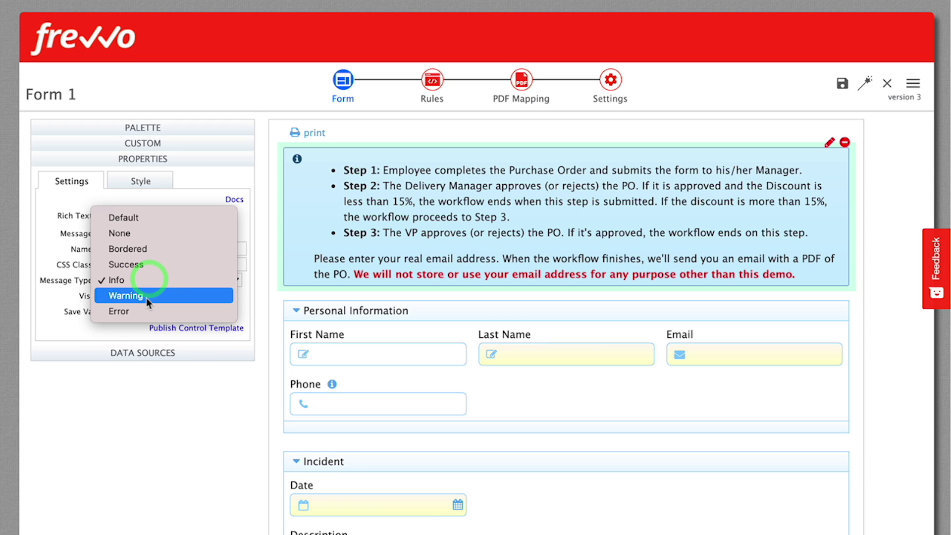
left_click(147, 296)
left_click(152, 280)
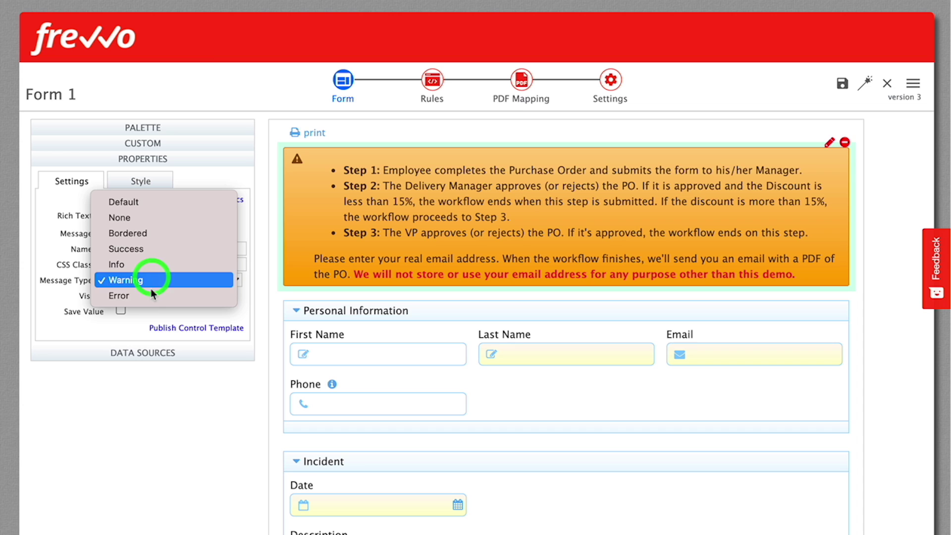
left_click(149, 295)
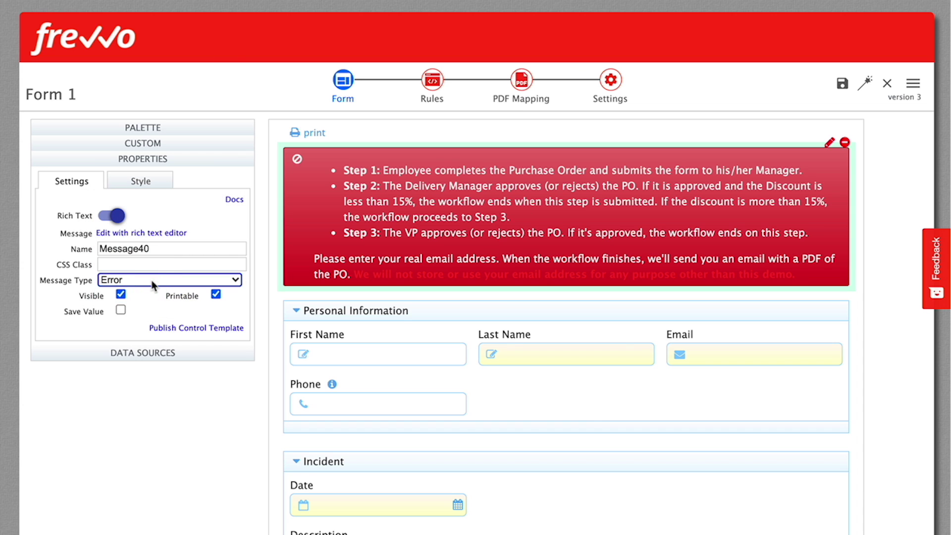
left_click(151, 281)
left_click(140, 253)
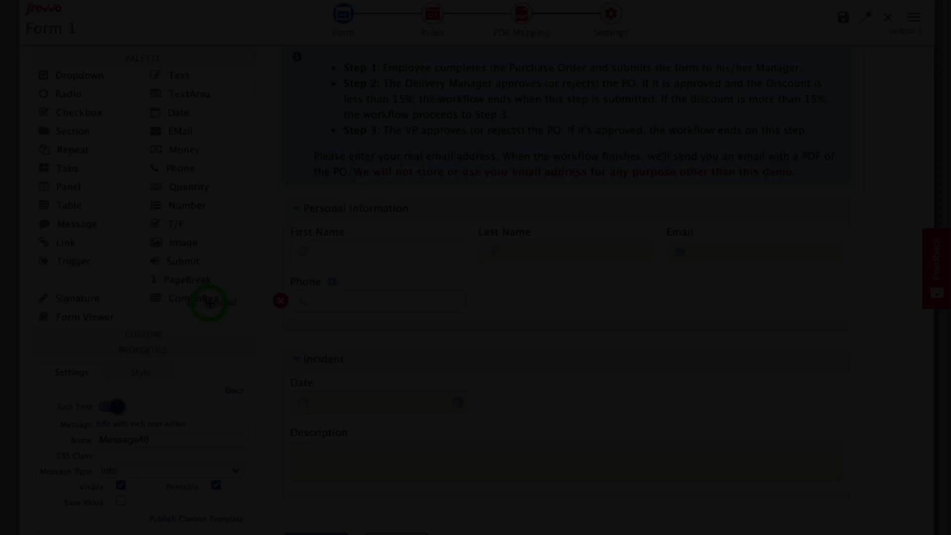
Add a file upload below Personal Information labelled 'Attach Files here'
left_click_drag(206, 297, 384, 320)
scroll(250, 238, "down", 1)
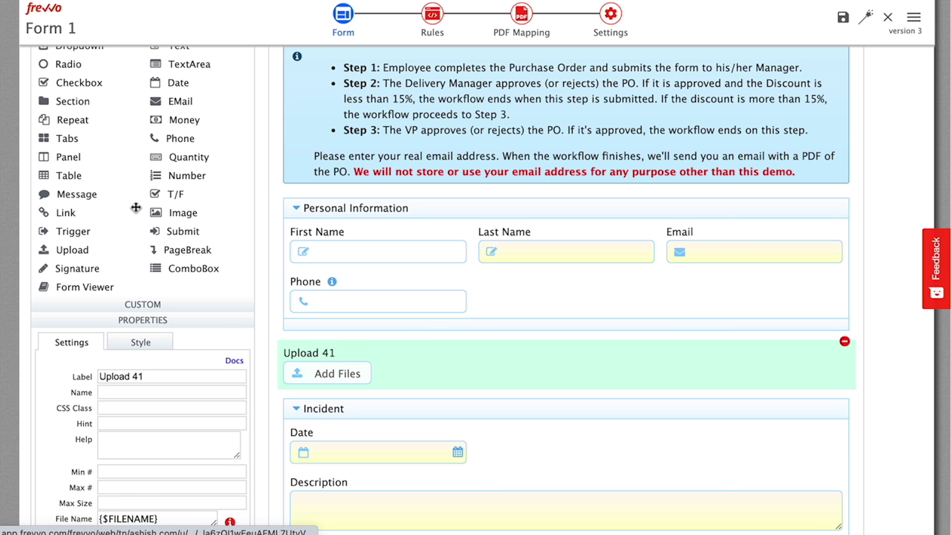
triple_click(137, 373)
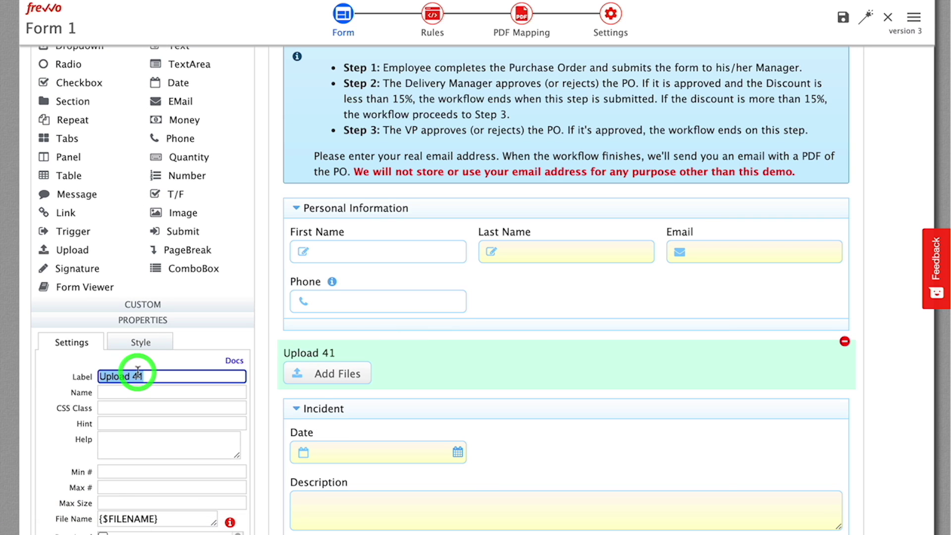
type("Attach Files here")
key("Tab")
scroll(125, 118, "up", 4)
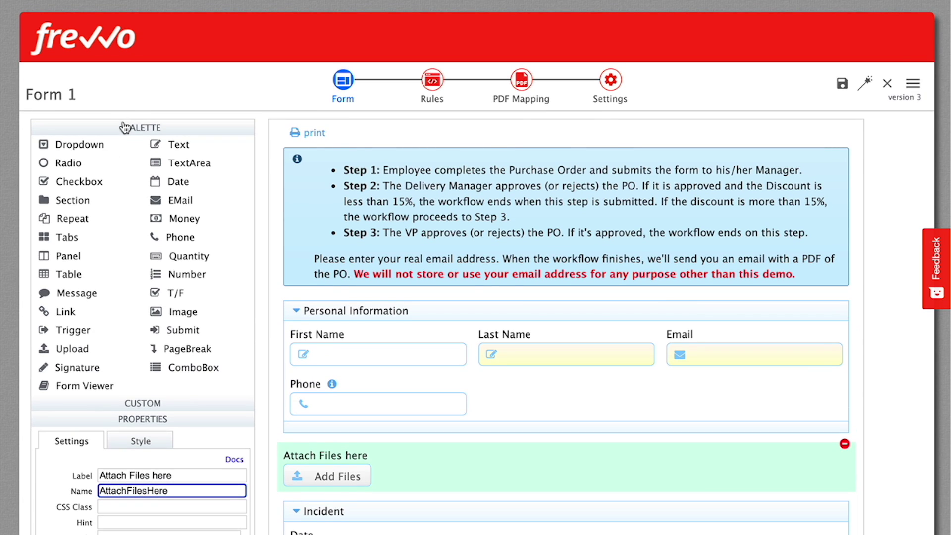
left_click(125, 127)
Set the upload's Min # to 1 and Max # to 2
left_click(125, 243)
type("1")
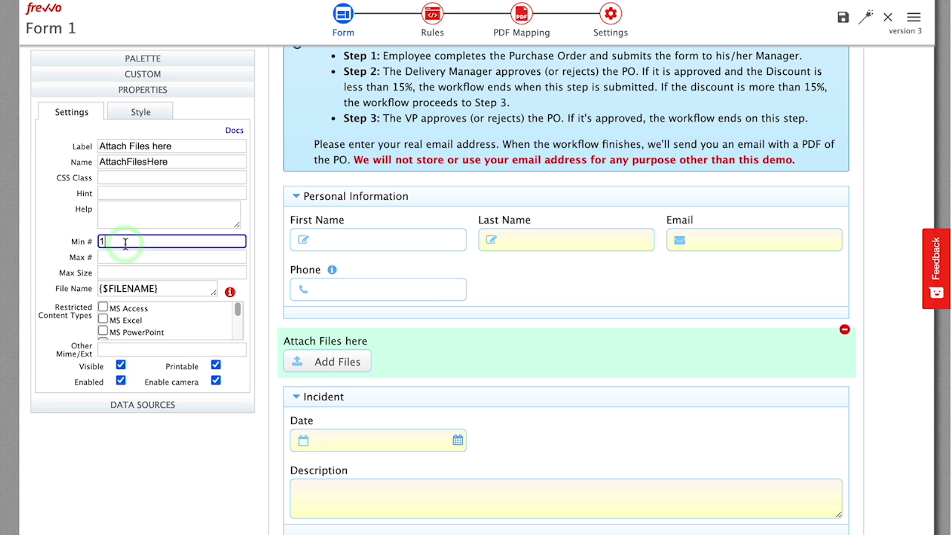
key("Tab")
key("Tab")
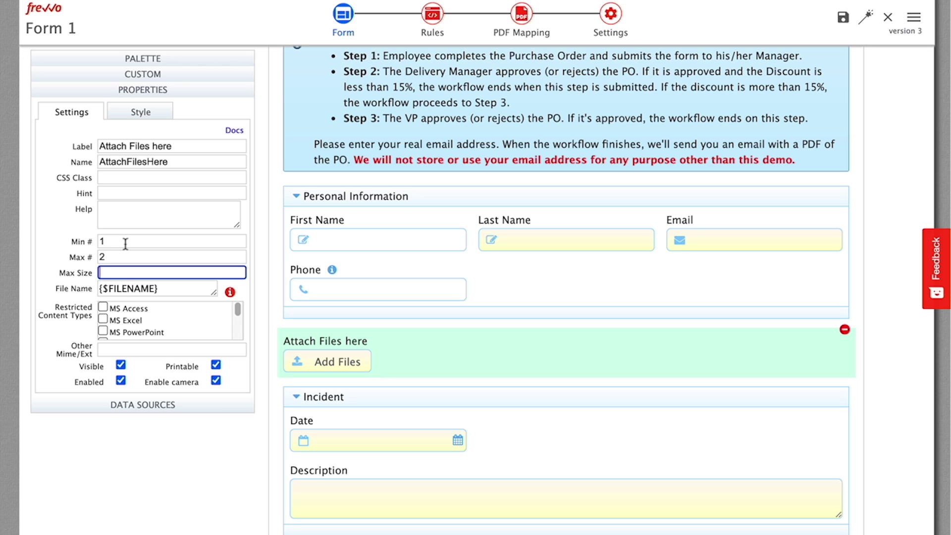
double_click(164, 288)
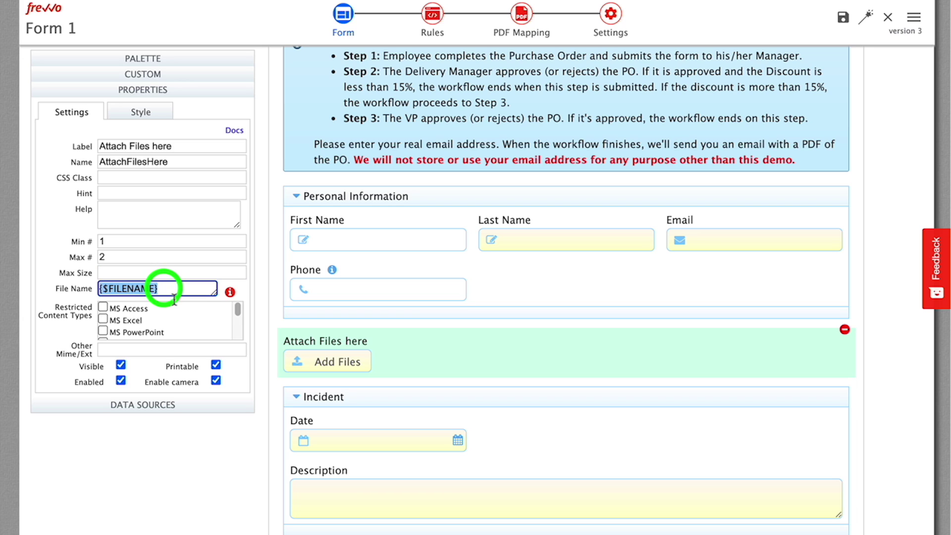
scroll(180, 319, "down", 2)
scroll(180, 319, "down", 3)
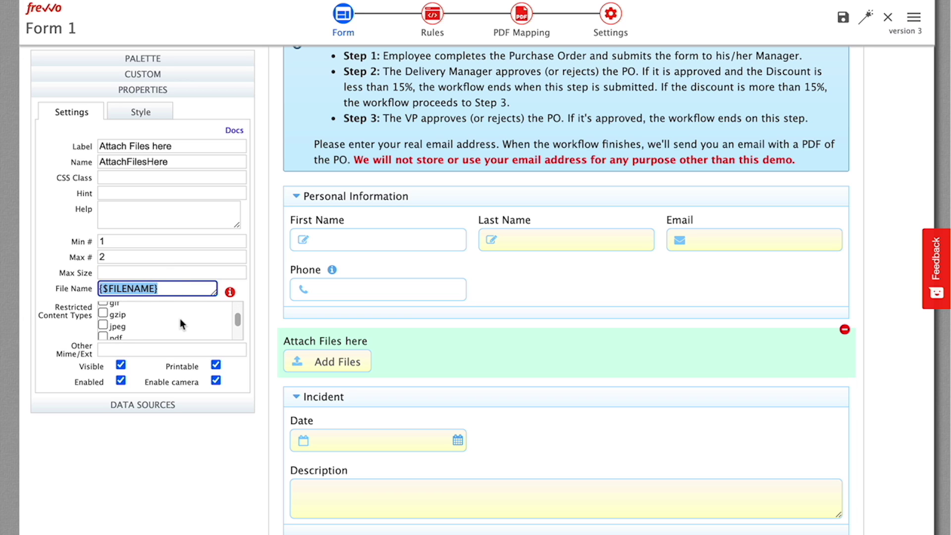
scroll(180, 319, "down", 4)
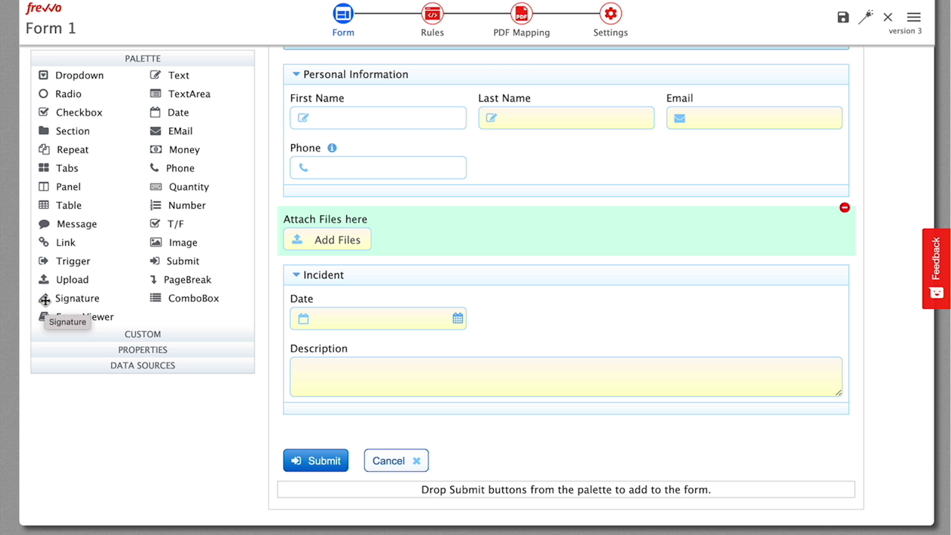
mouse_move(45, 300)
left_mouse_down()
mouse_move(435, 263)
mouse_move(437, 272)
left_mouse_up()
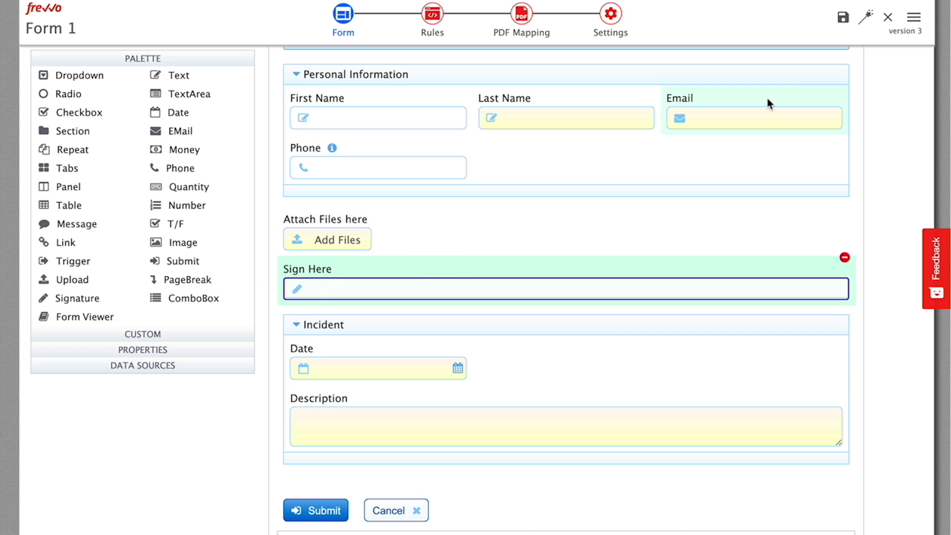
In a test run, draw a signature in the Sign Here field and accept it
left_click(868, 19)
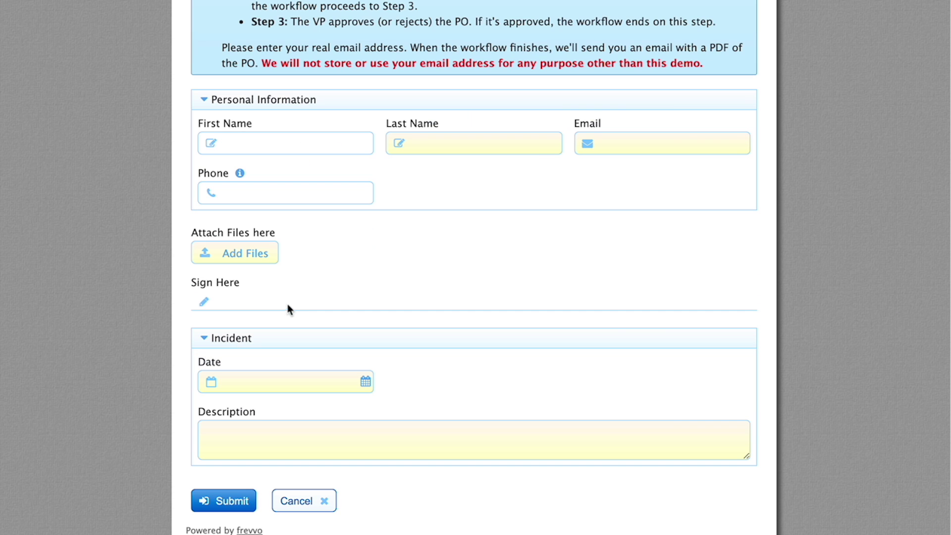
left_click(259, 303)
left_click_drag(340, 349, 349, 417)
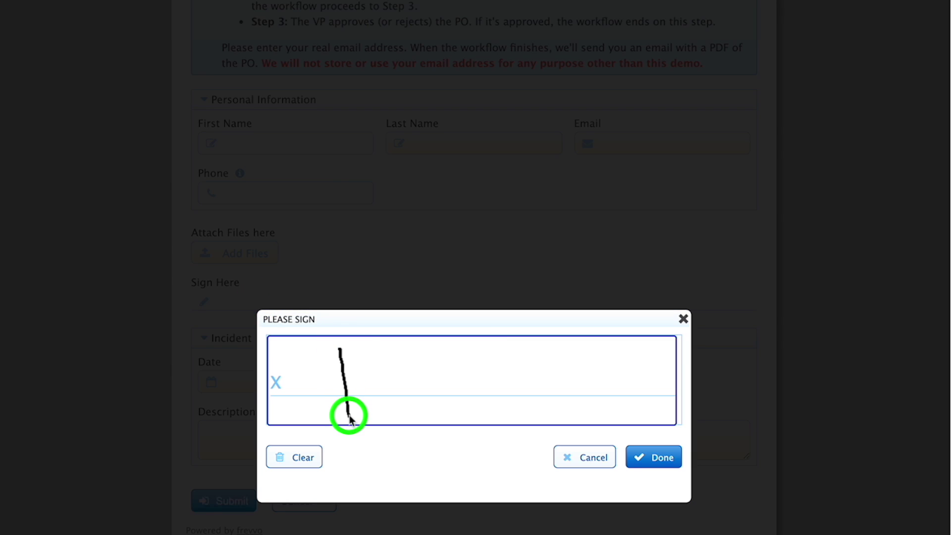
mouse_move(358, 356)
left_mouse_down()
mouse_move(397, 386)
mouse_move(564, 375)
left_mouse_up()
left_click(655, 456)
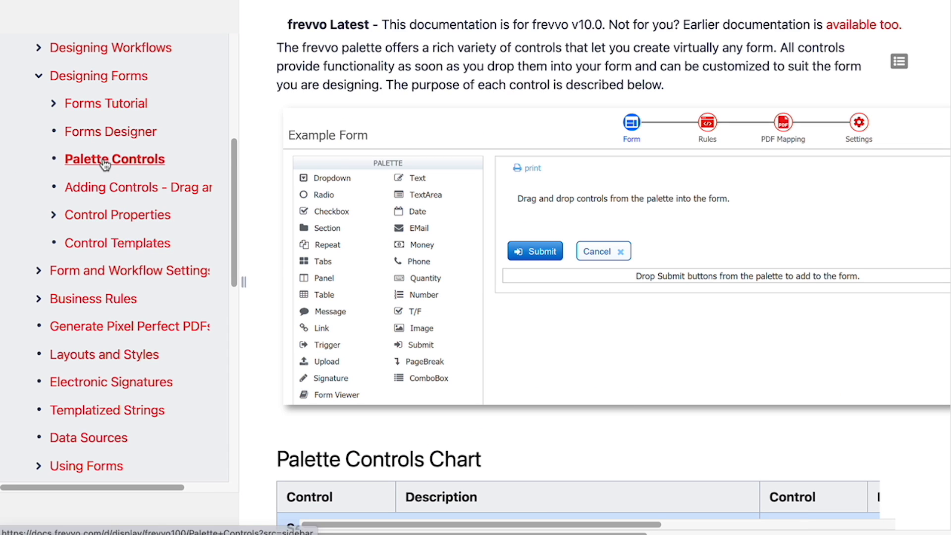
Open the Emergency Contact Form example from the docs and scroll down through the example forms
scroll(466, 283, "down", 10)
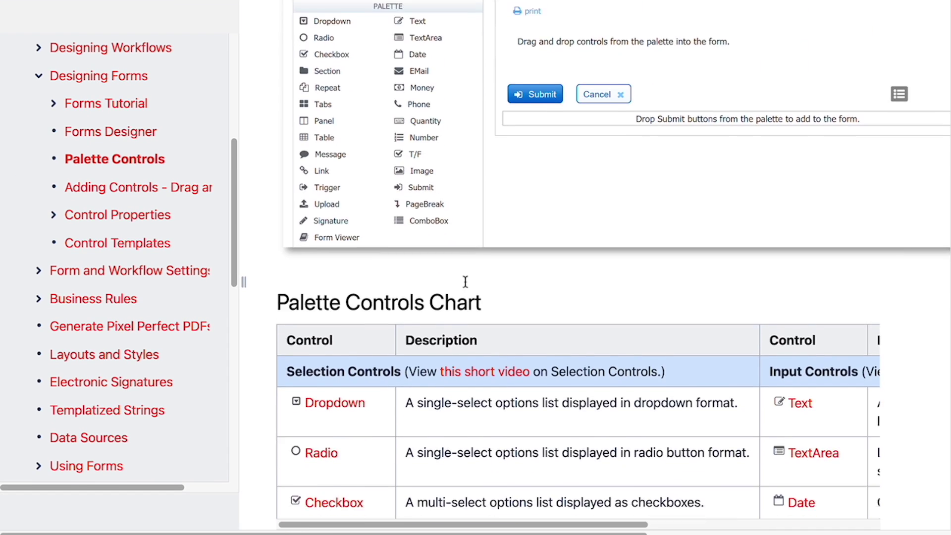
left_click(496, 271)
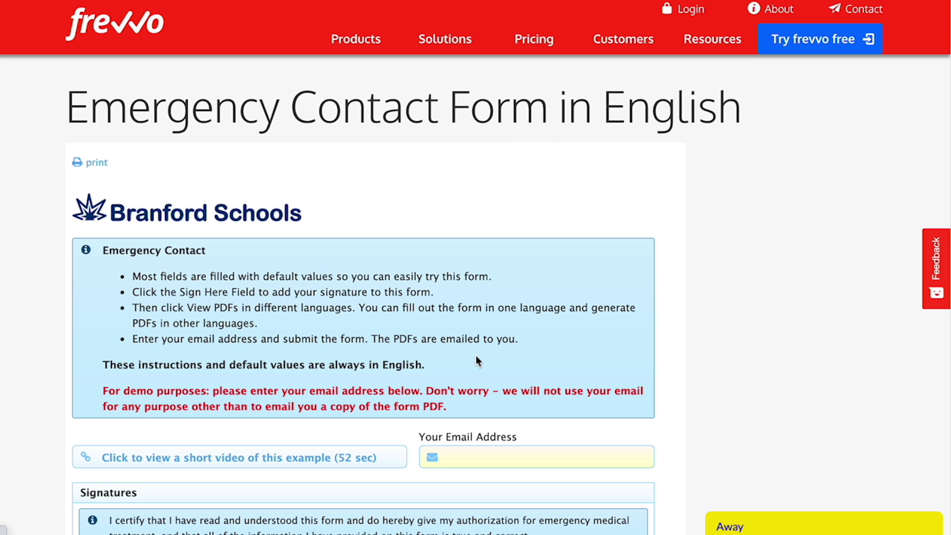
scroll(476, 361, "down", 10)
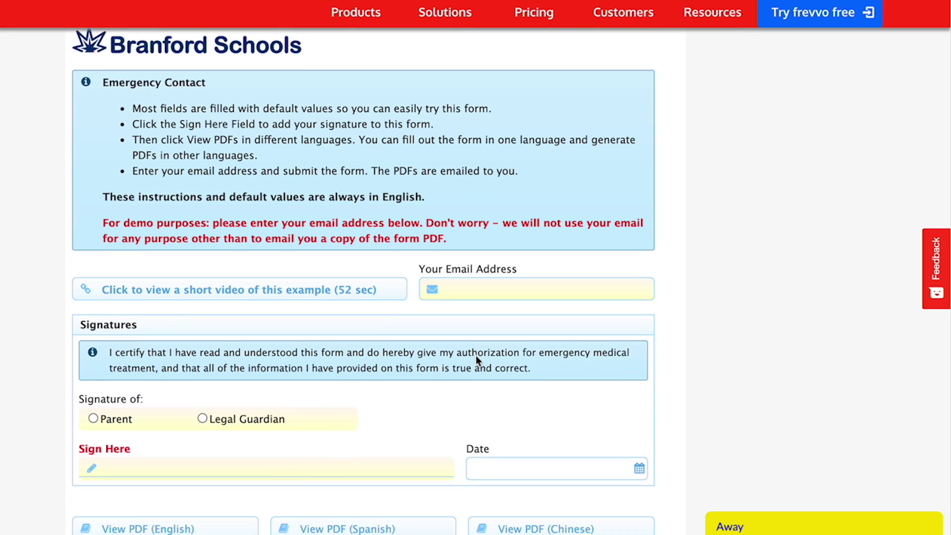
scroll(476, 359, "down", 18)
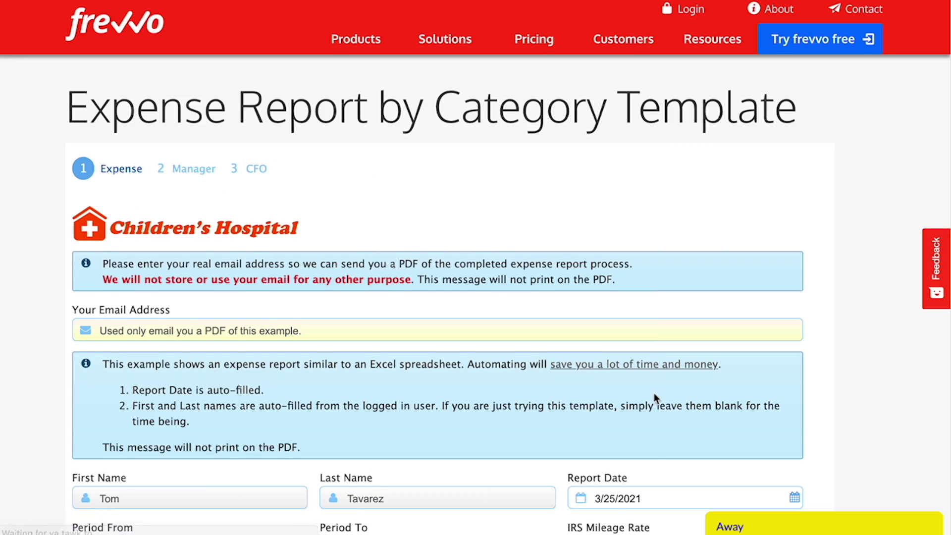
scroll(654, 395, "down", 2)
scroll(654, 399, "down", 6)
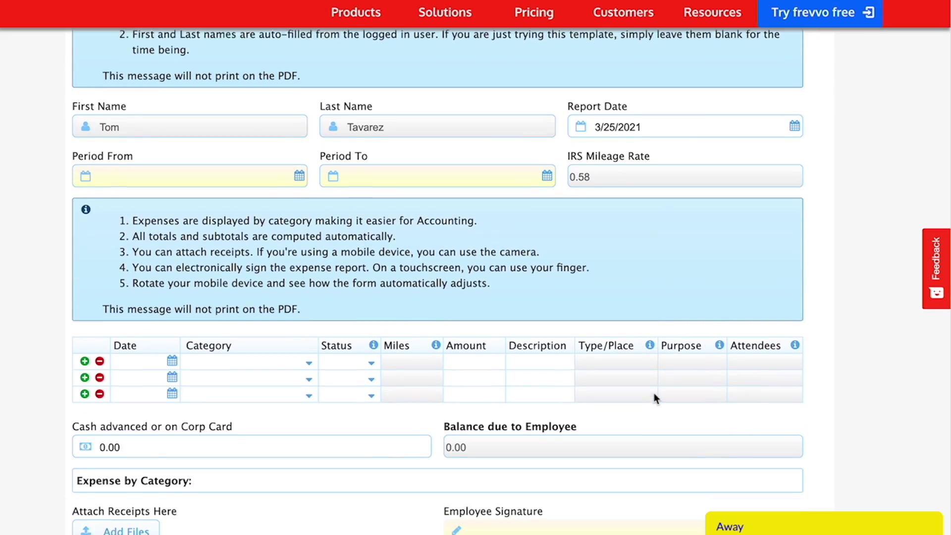